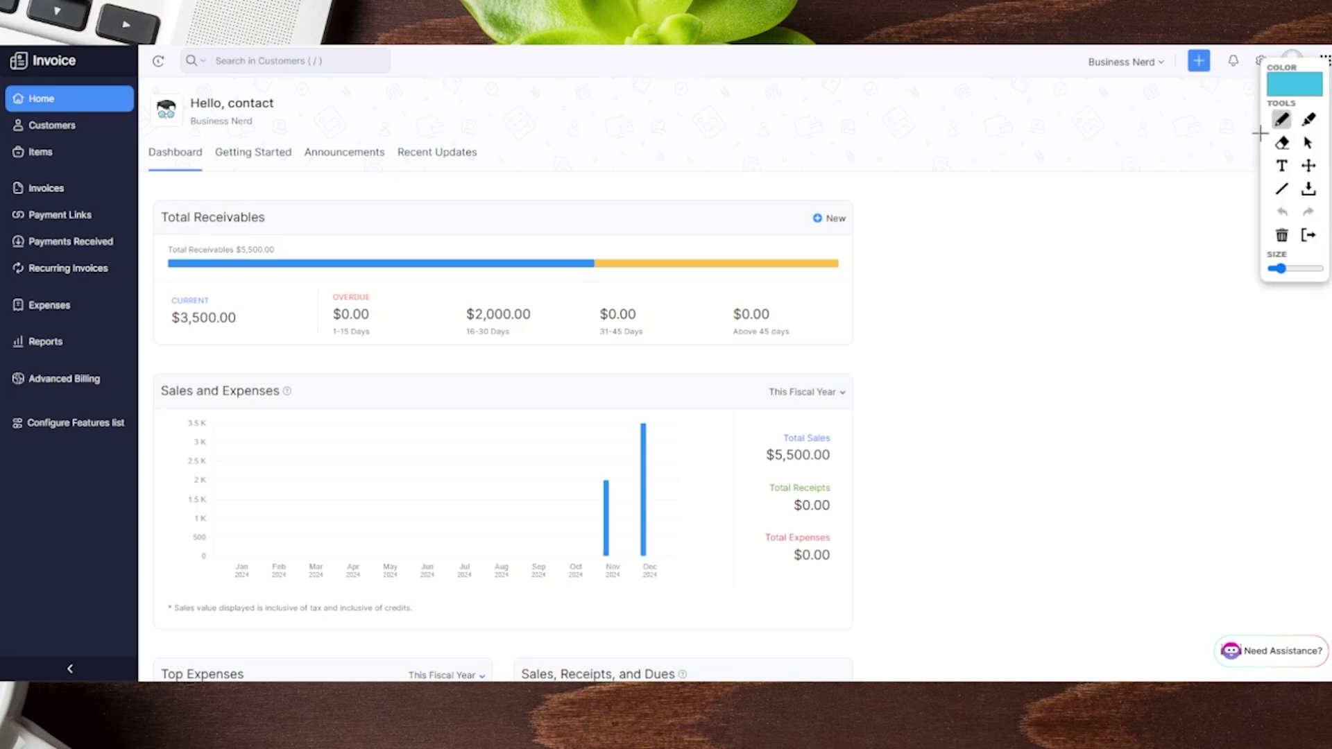
Thicken the annotation pen and draw a large cyan downward arrow beside the dashboard.
left_click_drag(1307, 269, 1293, 269)
mouse_move(1075, 133)
left_mouse_down()
mouse_move(1104, 446)
mouse_move(1201, 369)
left_mouse_up()
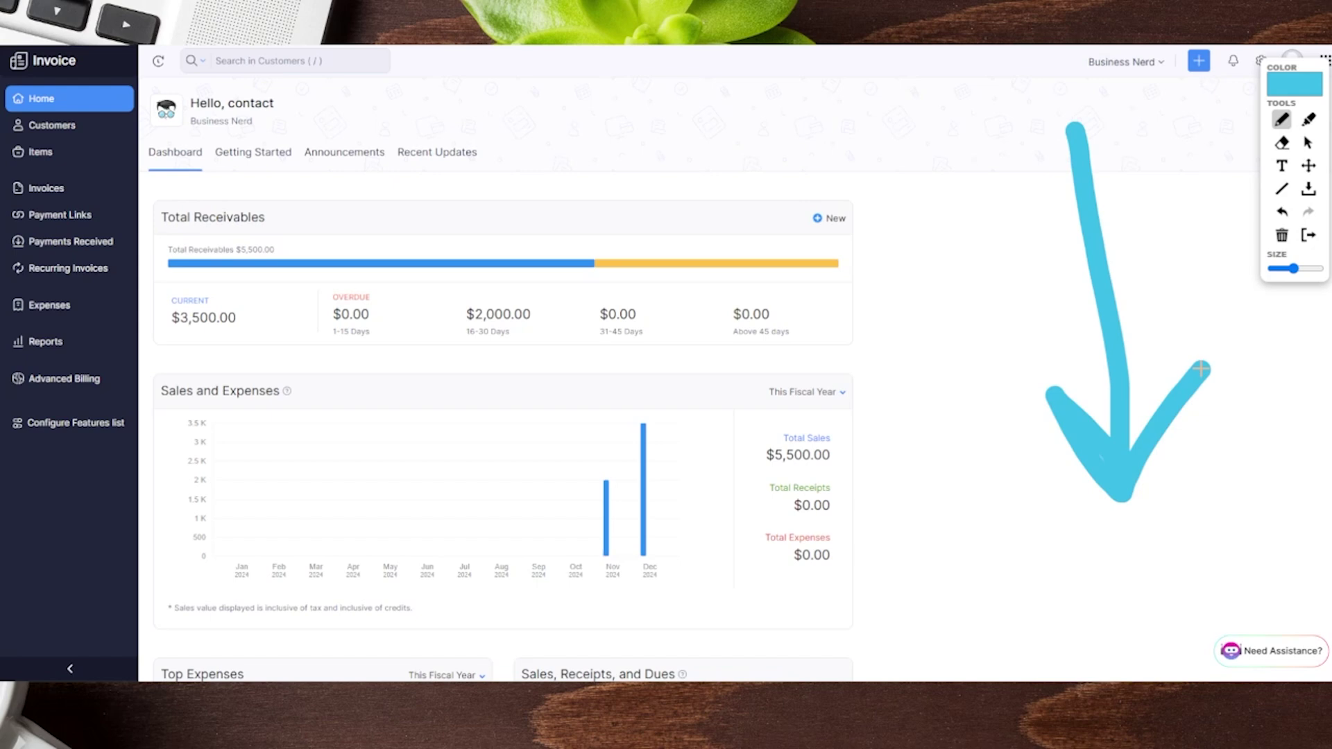
Clear the arrow and draw lines above and below the Total Receivables card.
left_click(1282, 236)
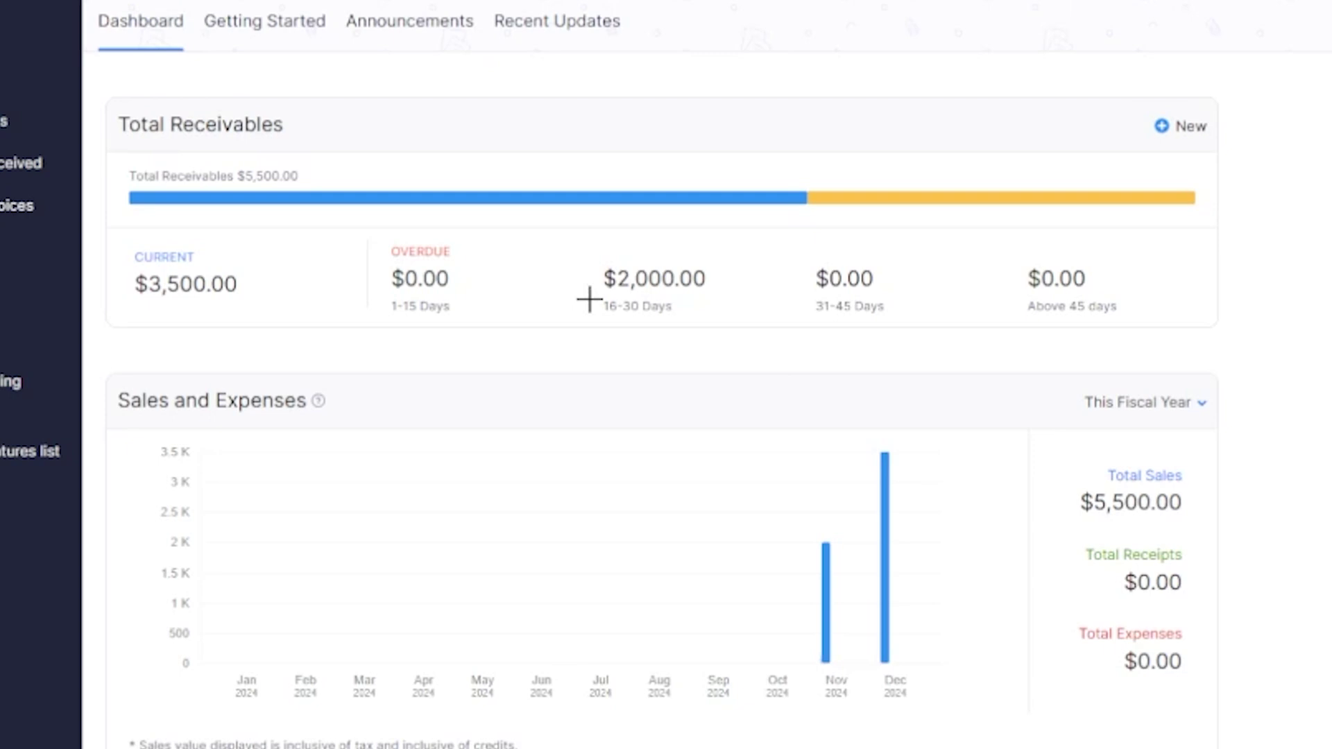
left_click_drag(162, 81, 1328, 94)
mouse_move(1328, 349)
left_mouse_down()
mouse_move(904, 384)
mouse_move(136, 343)
left_mouse_up()
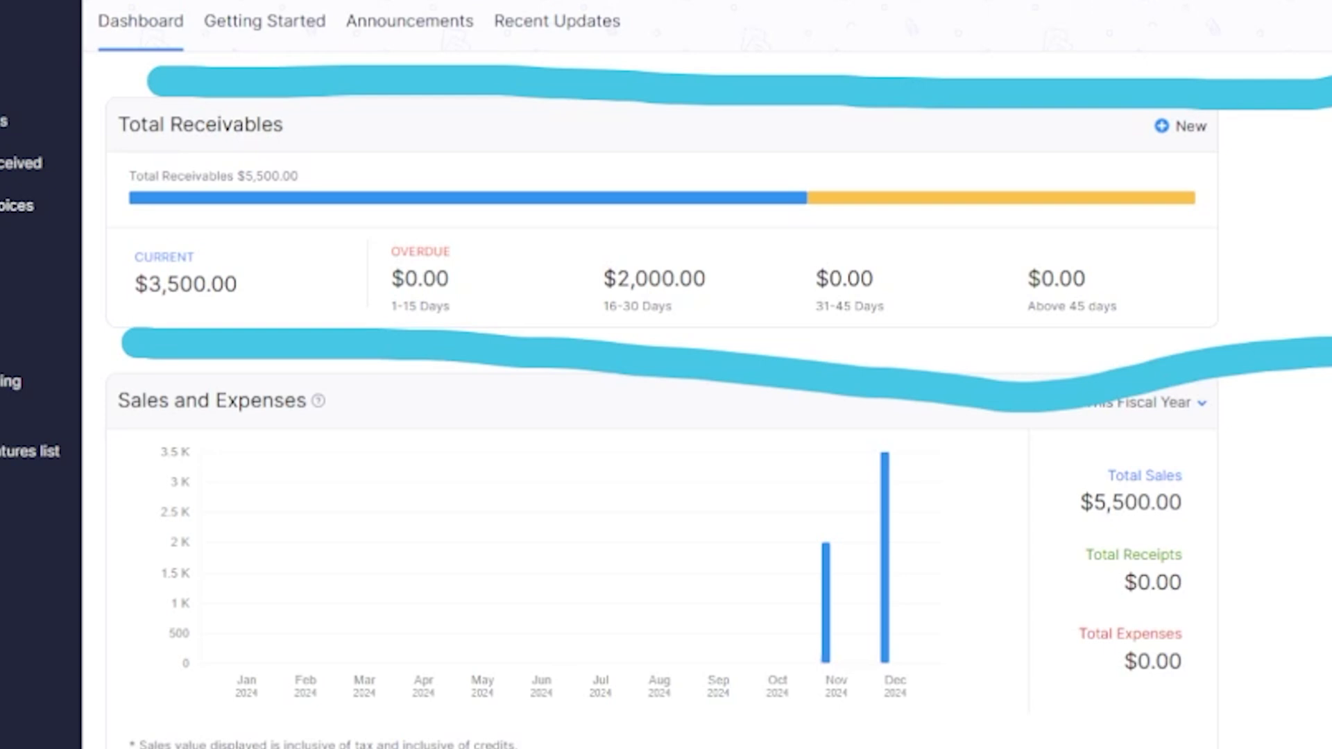
Circle the current $3,500.00 and 16-30 day $2,000.00 amounts, then erase all markings.
left_click_drag(140, 199, 86, 229)
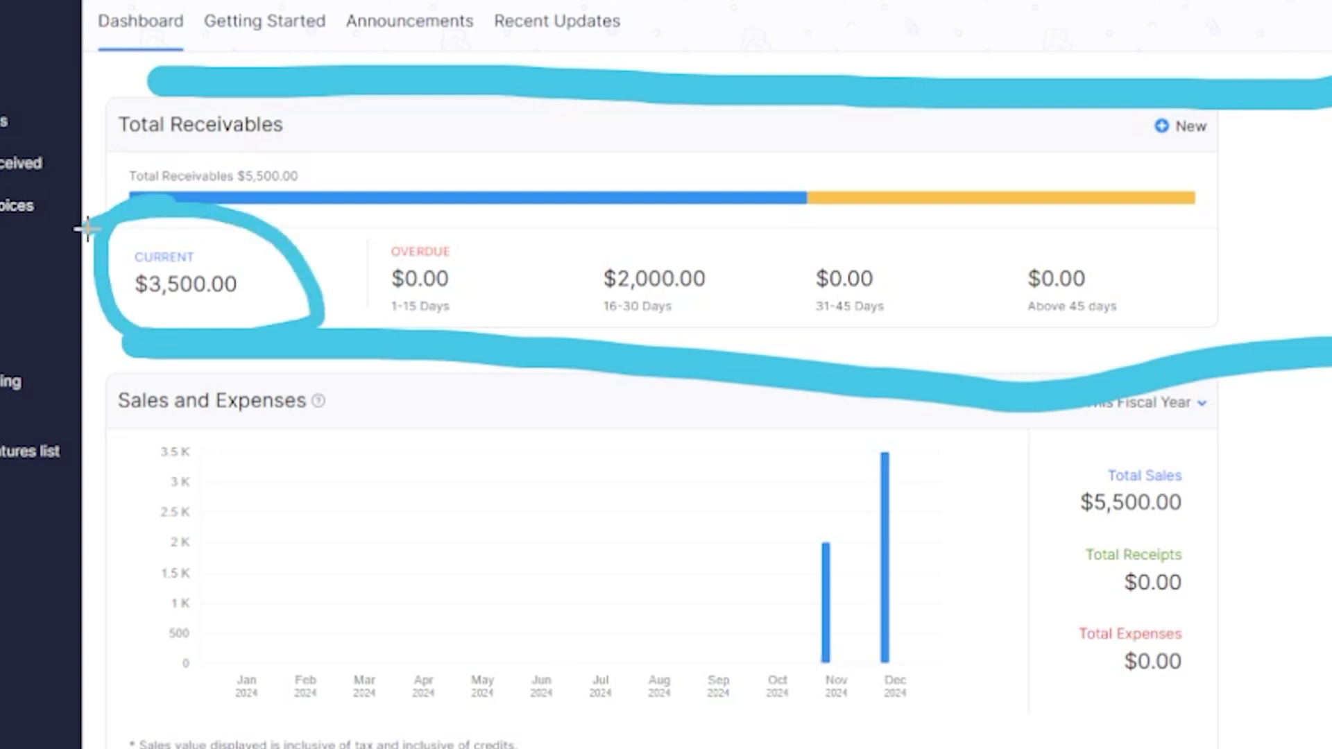
mouse_move(582, 214)
left_mouse_down()
mouse_move(651, 366)
mouse_move(545, 237)
left_mouse_up()
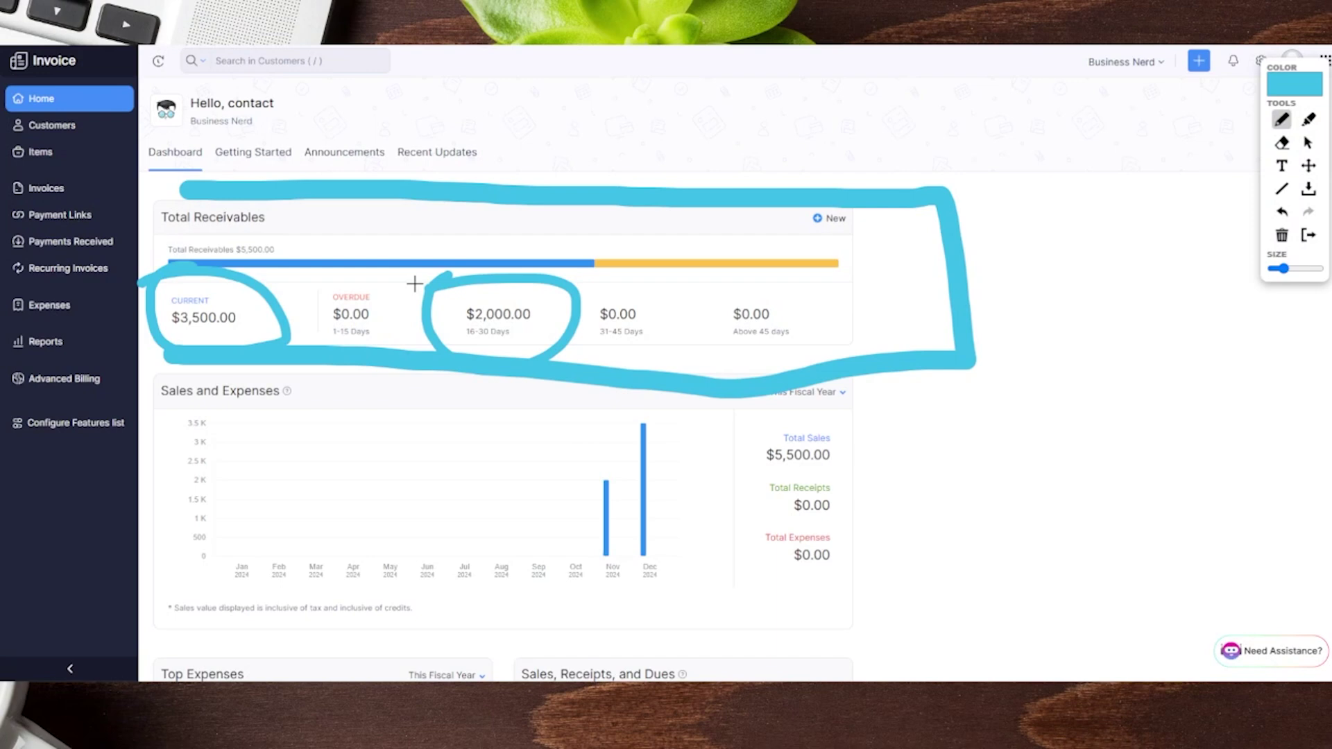
left_click(1281, 235)
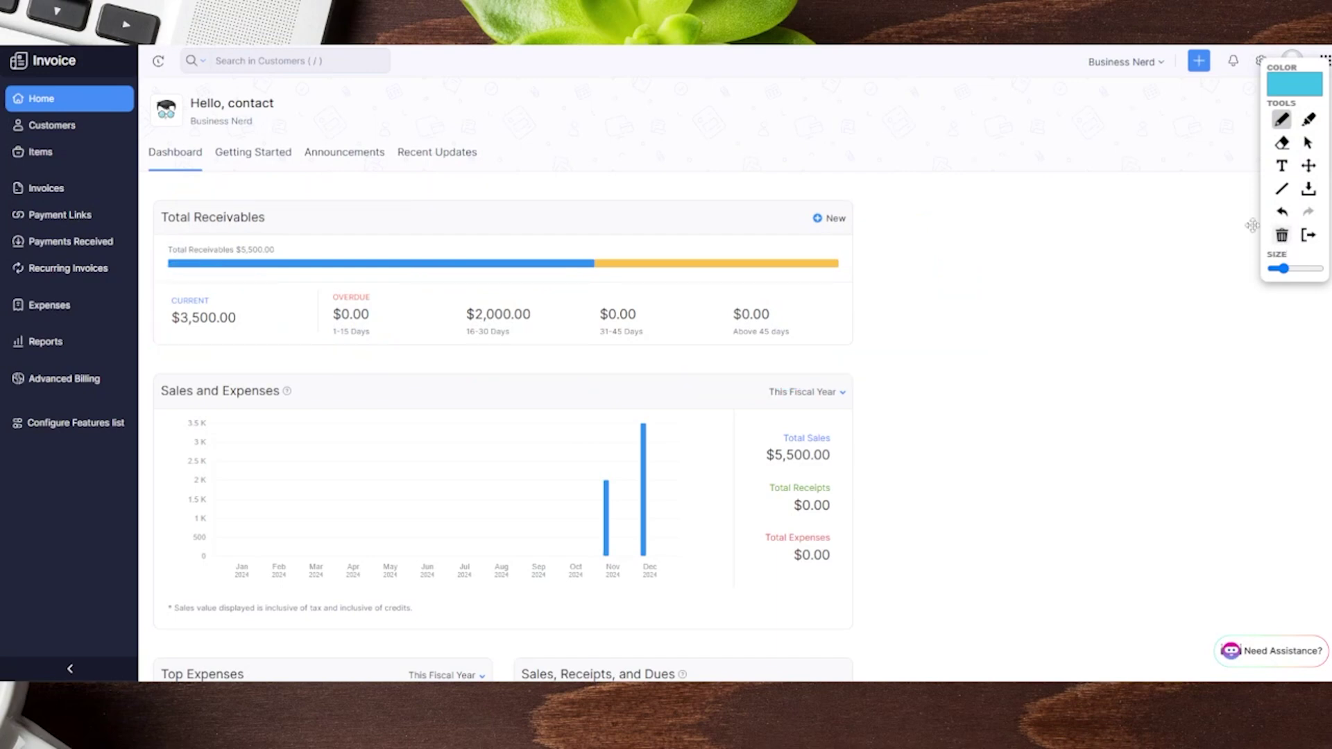
Return to the pointer and check the values on the receivables bar segments.
left_click(1307, 143)
mouse_move(270, 269)
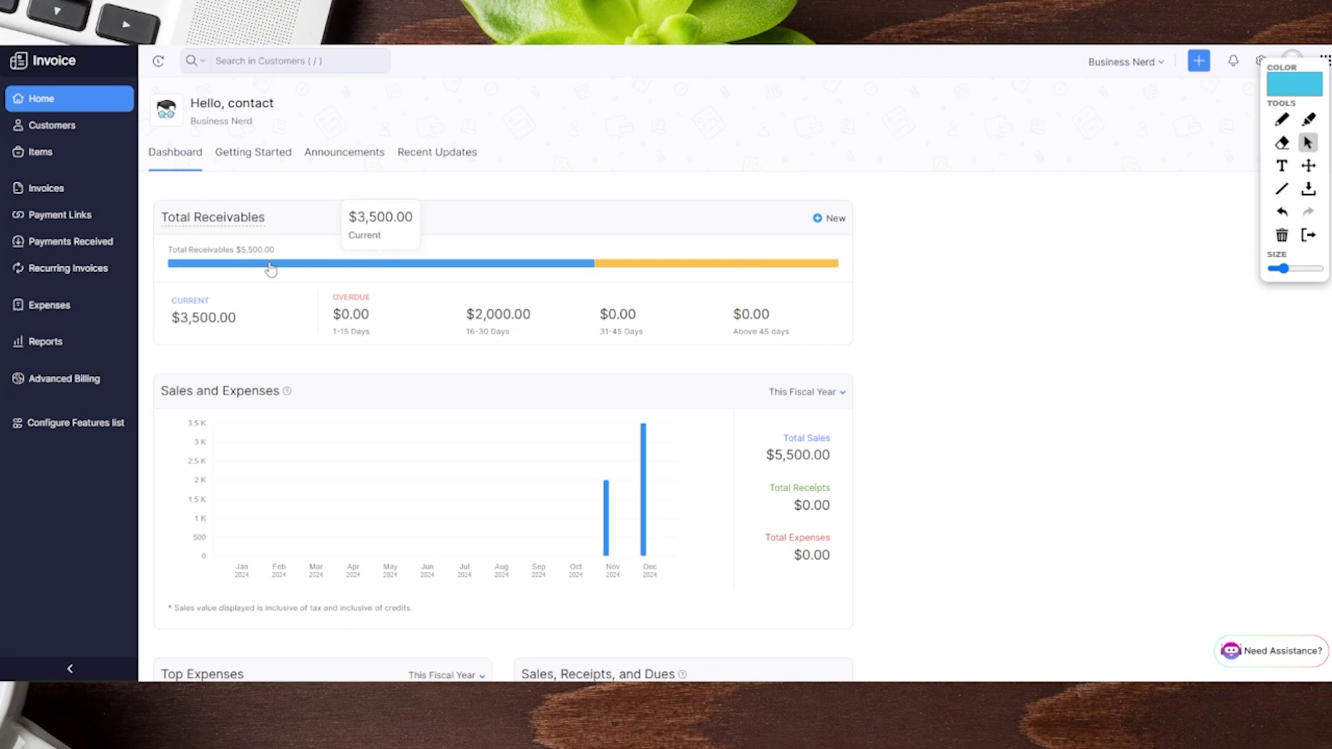
mouse_move(670, 270)
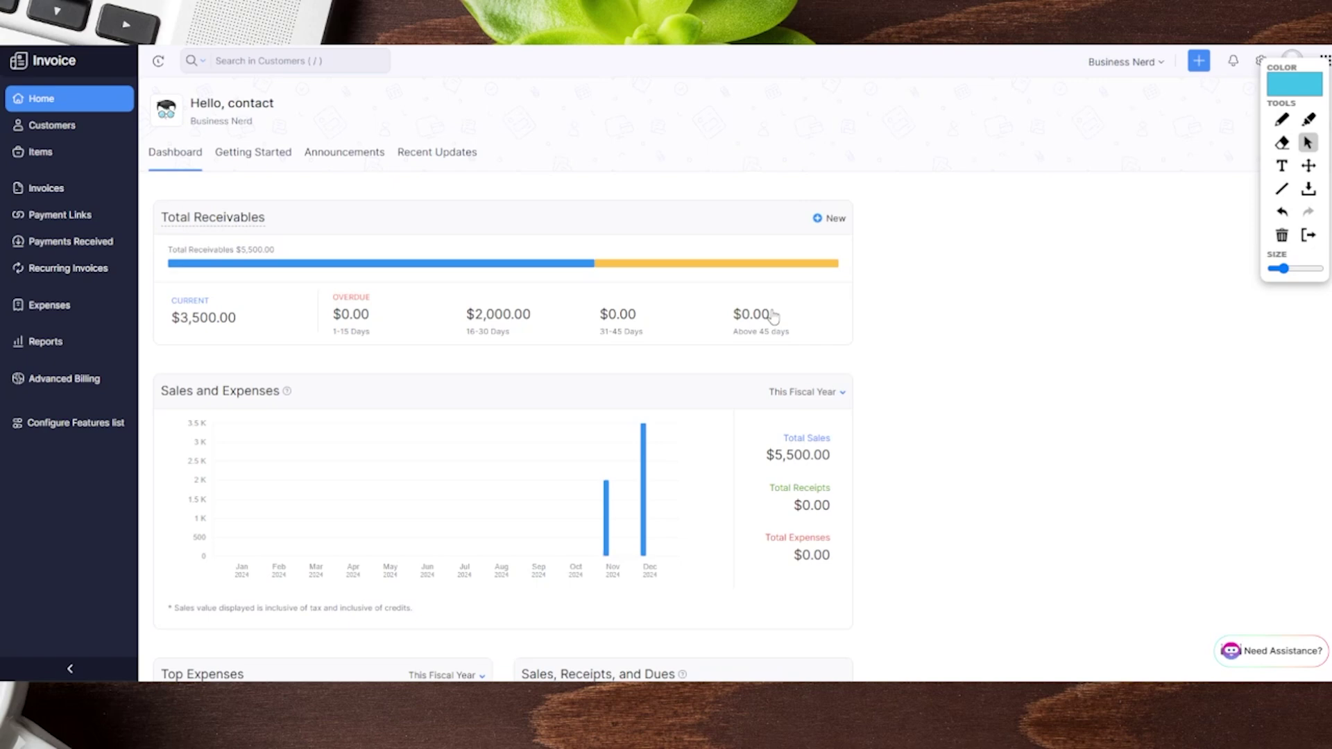
Scroll down to the Sales, Receipts, and Dues table and pick the freehand pen.
scroll(773, 317, "down", 3)
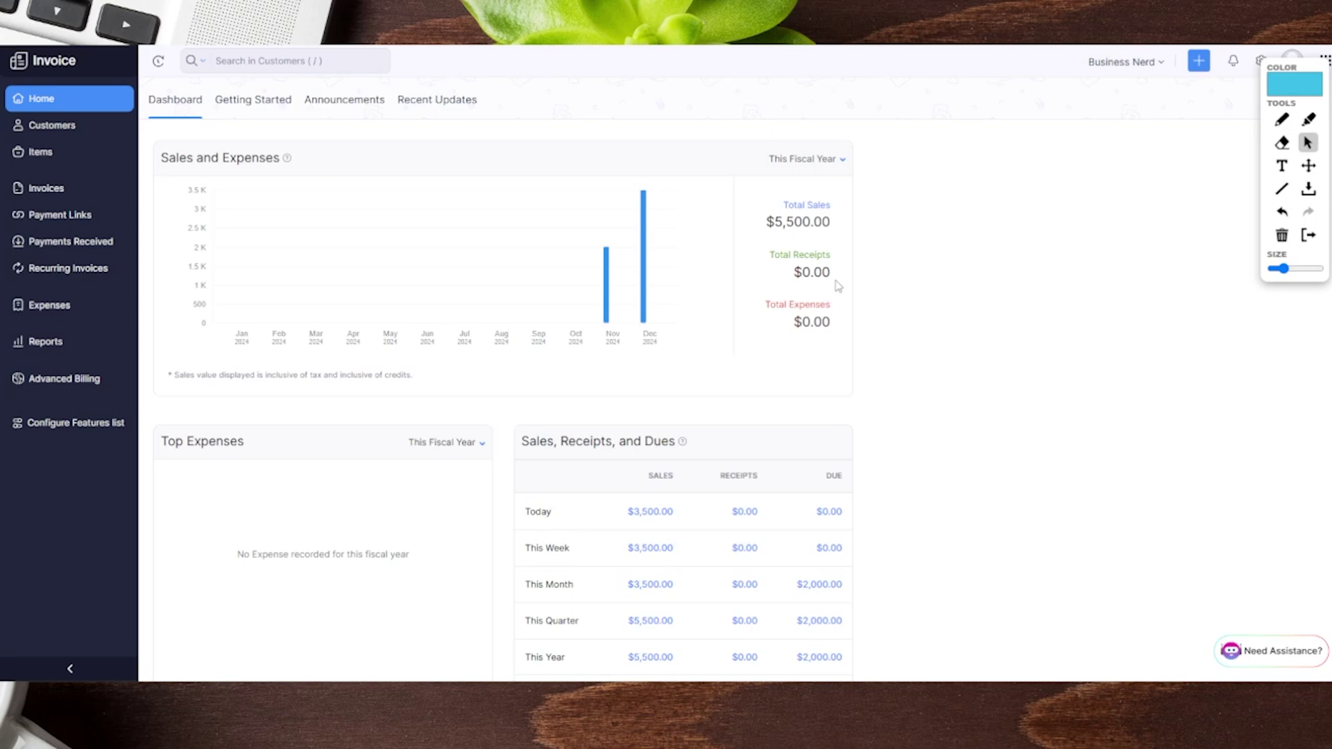
scroll(841, 292, "up", 3)
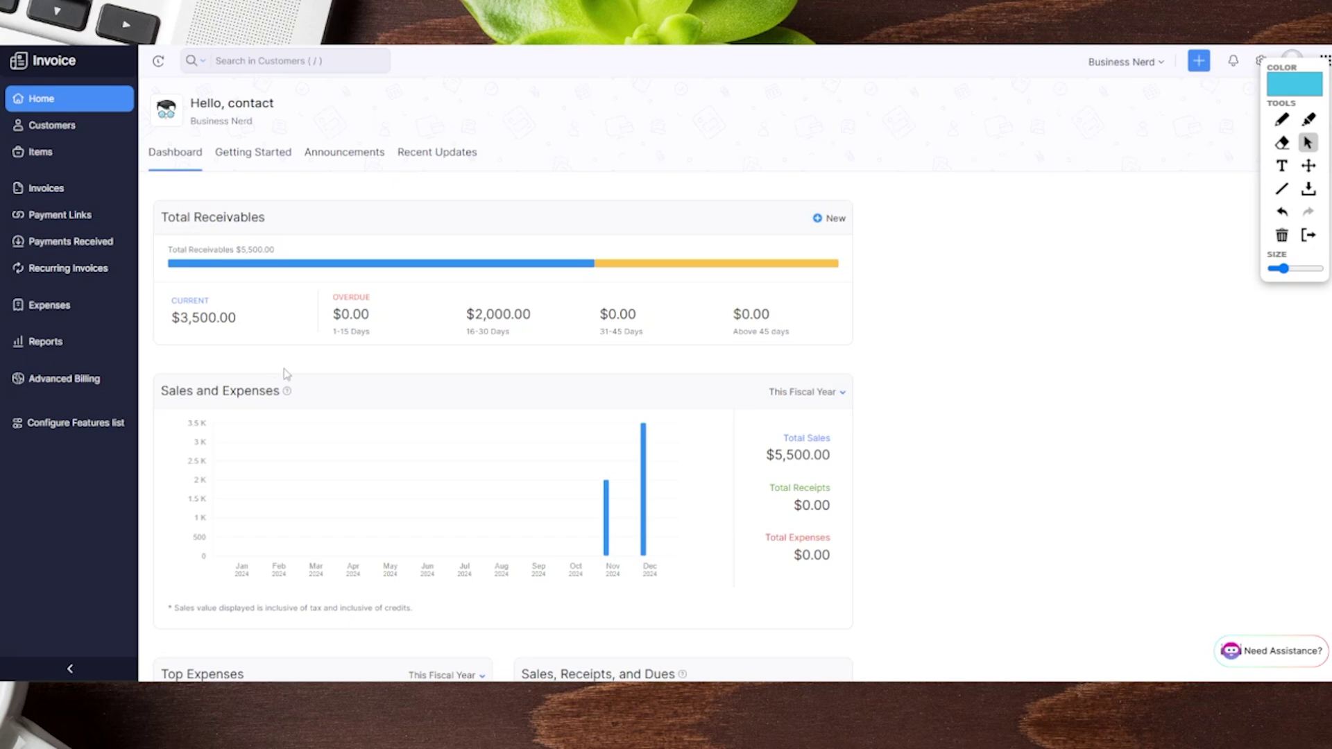
scroll(723, 430, "down", 2)
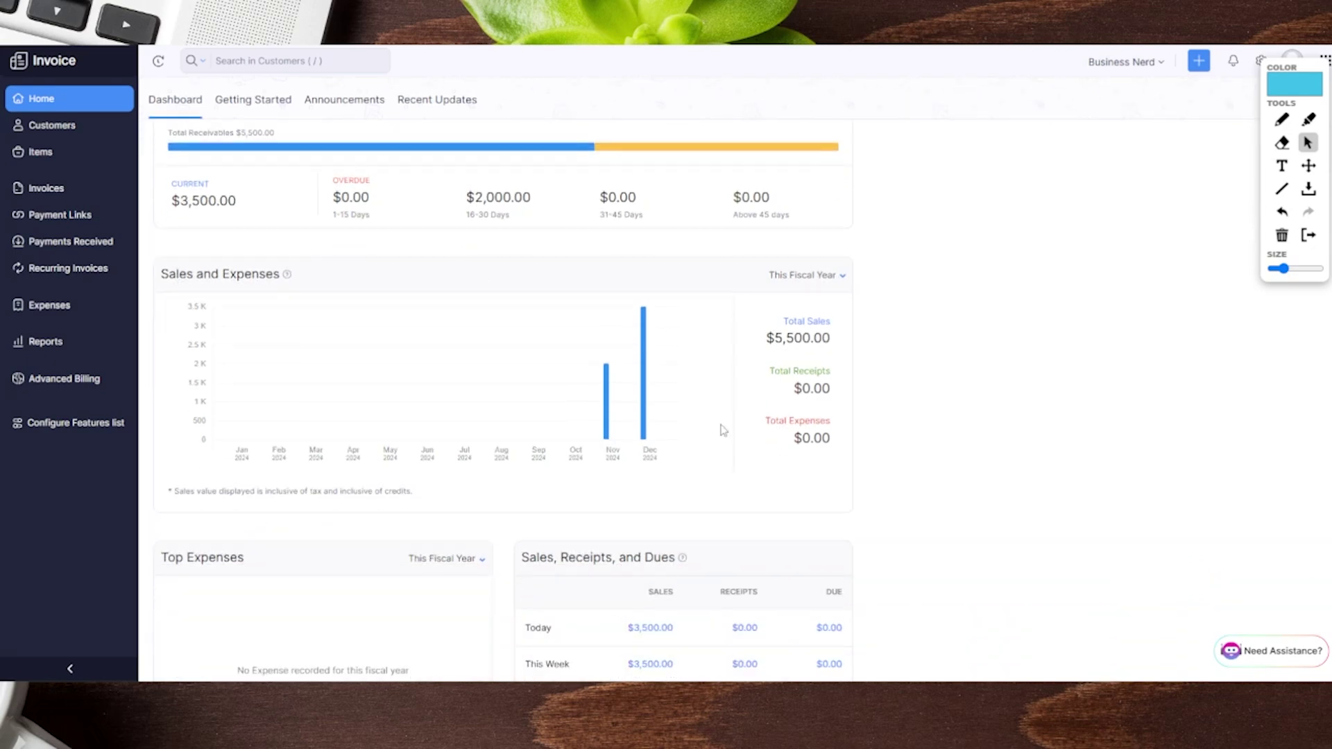
scroll(722, 430, "up", 2)
scroll(863, 322, "down", 6)
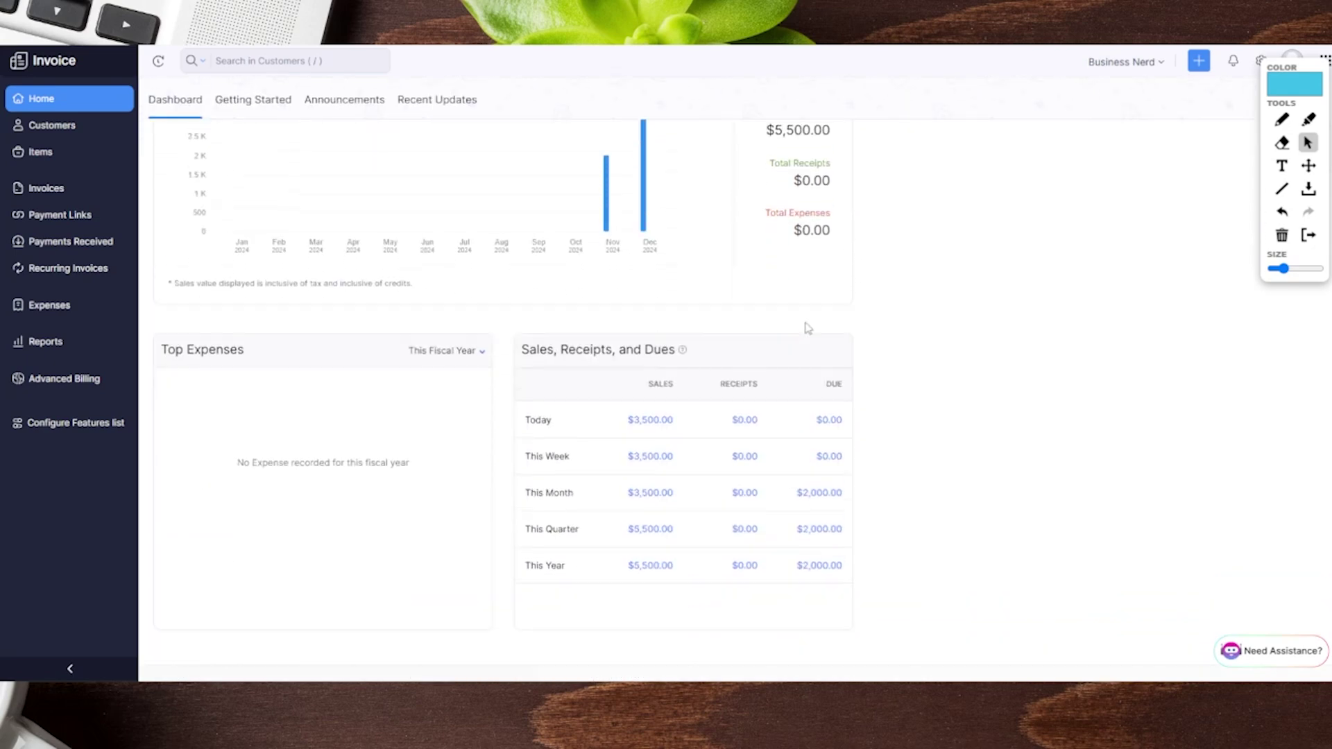
left_click(1282, 119)
Outline the Sales, Receipts, and Dues table, erase it, and open the All Invoices list.
mouse_move(503, 305)
left_mouse_down()
mouse_move(539, 299)
mouse_move(919, 447)
mouse_move(589, 610)
mouse_move(500, 602)
left_mouse_up()
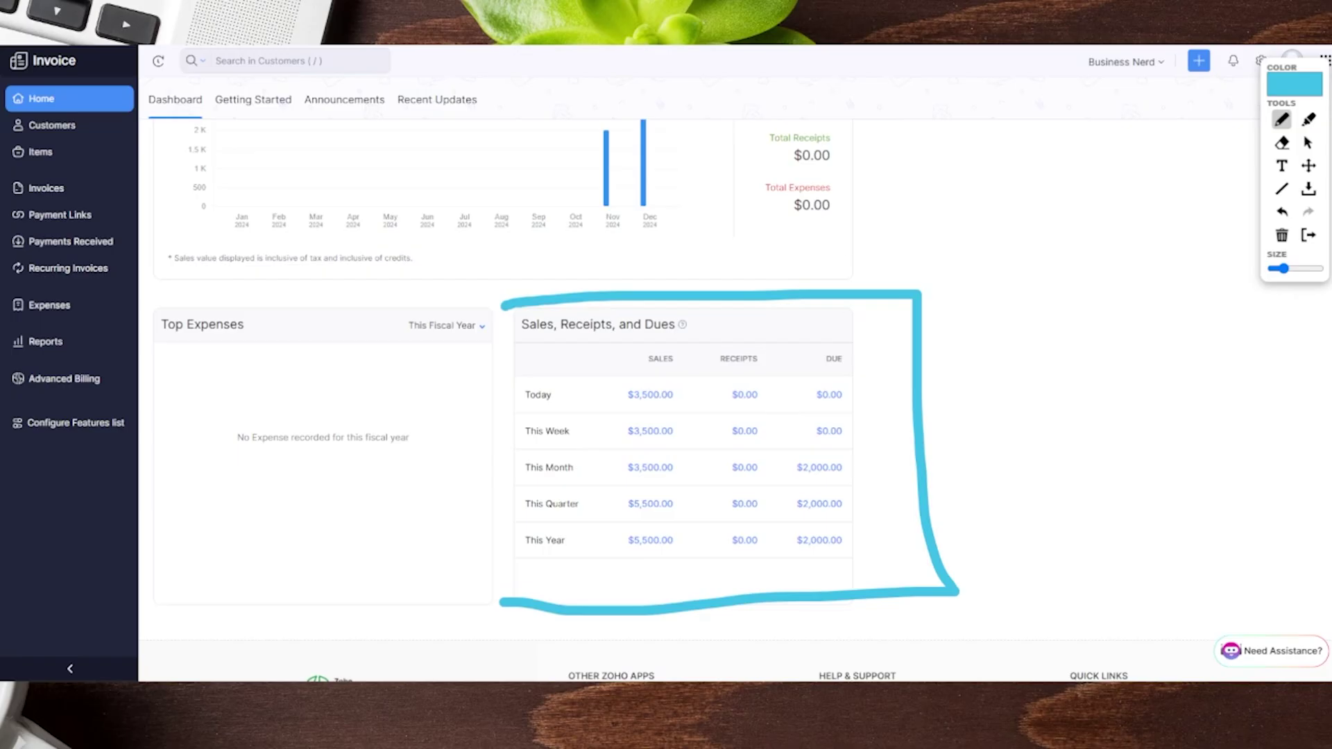
left_click(1282, 235)
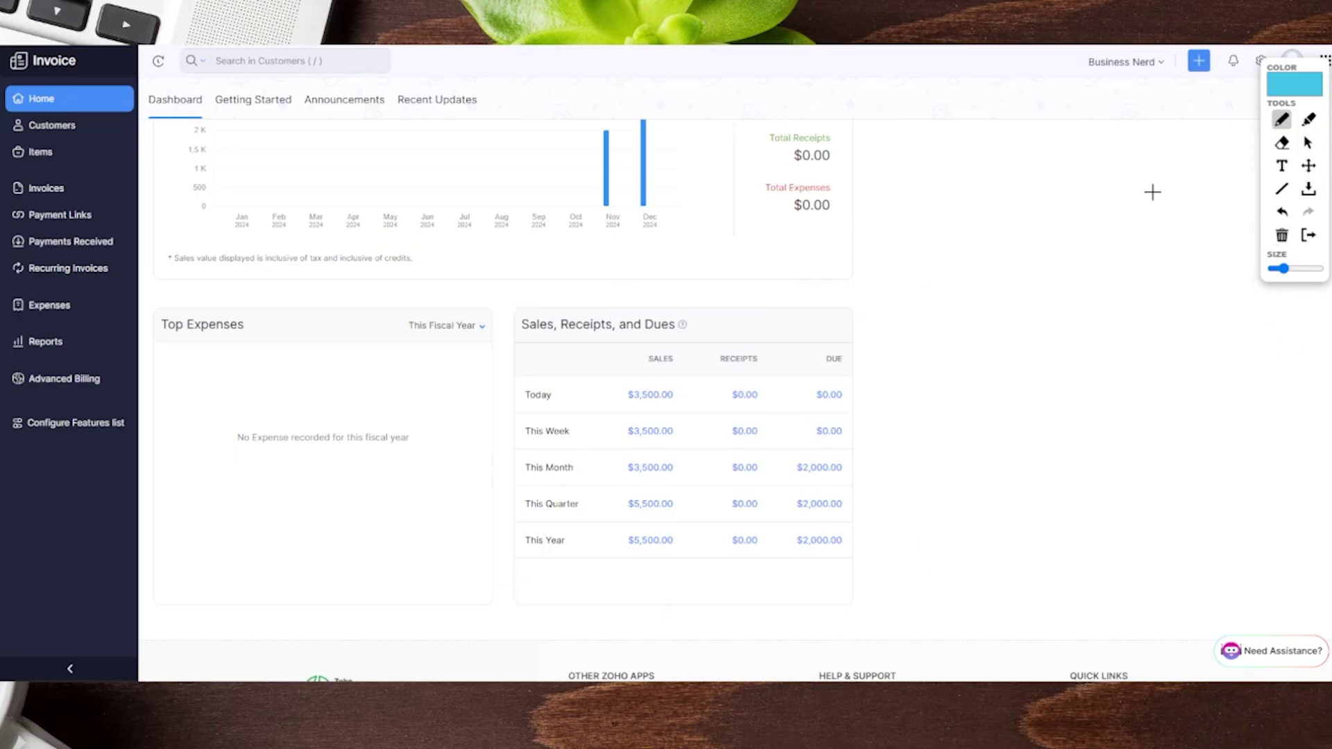
left_click(1308, 142)
scroll(992, 249, "up", 5)
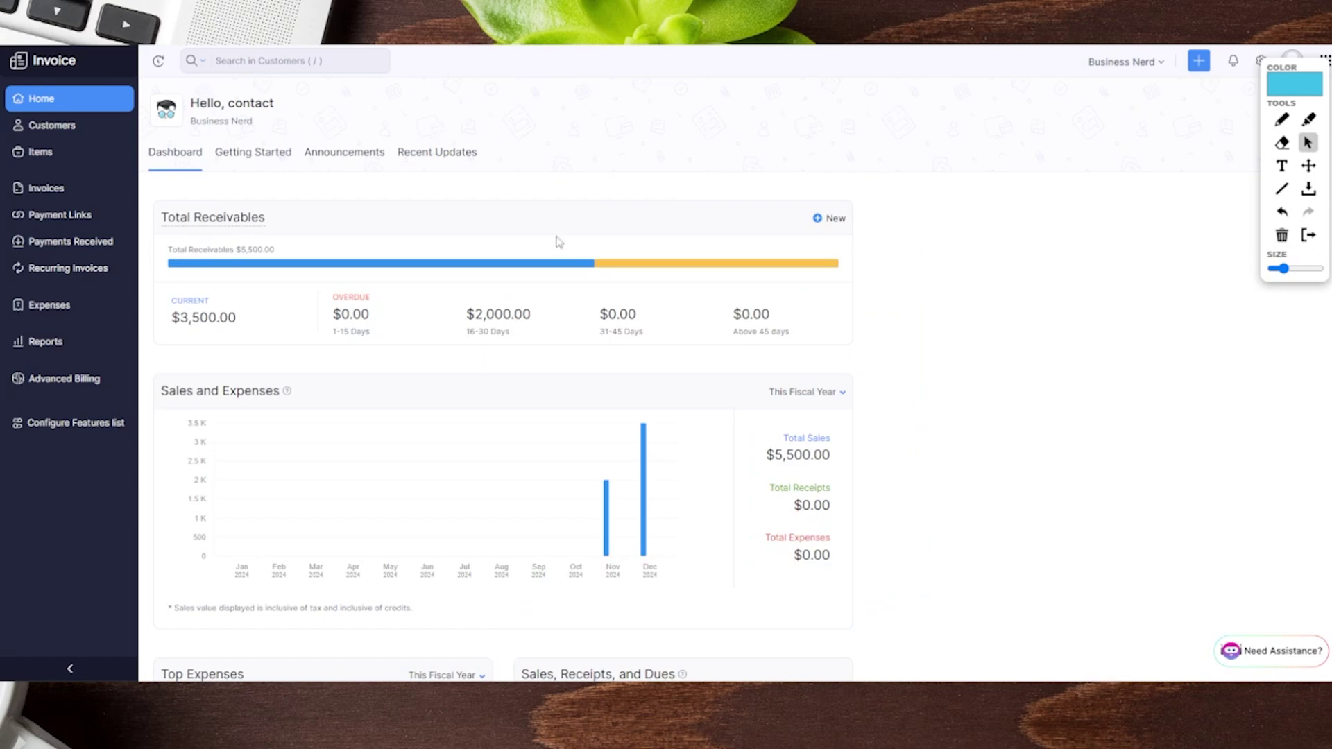
left_click(39, 194)
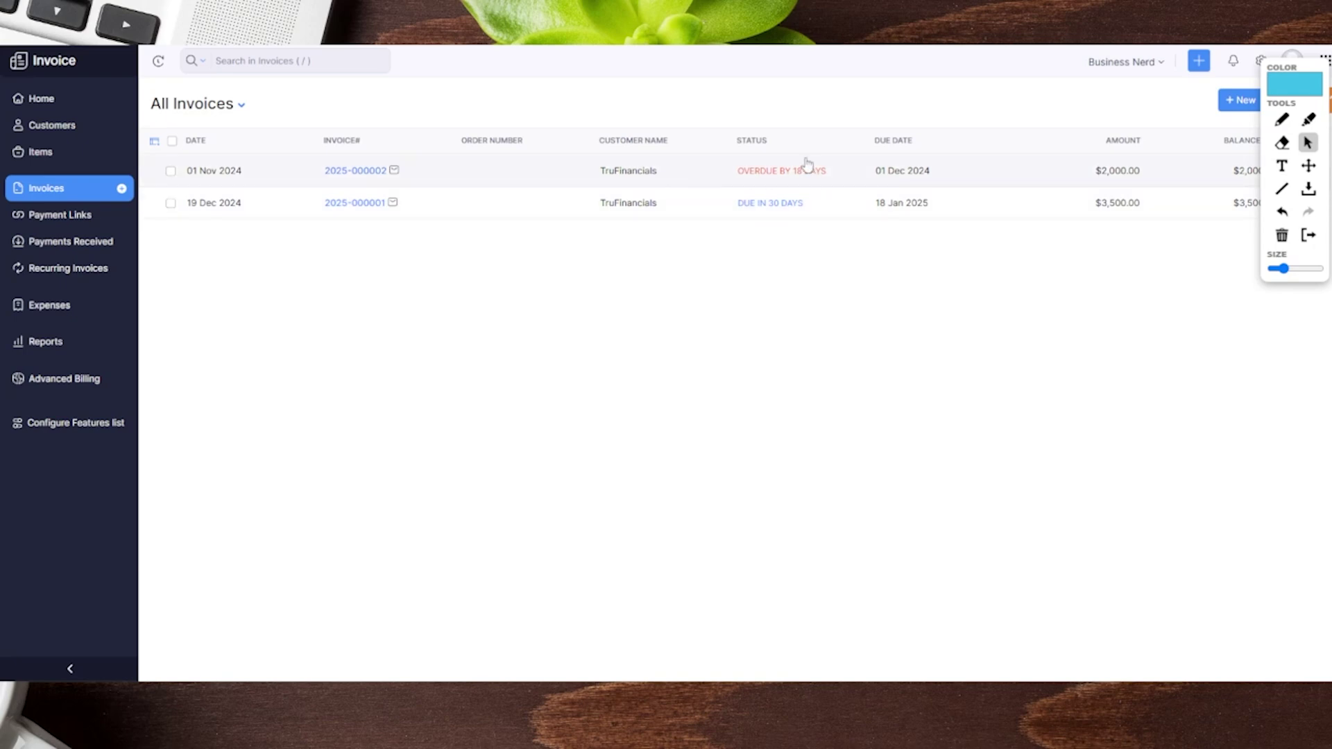
Move the annotation palette down the right edge and start a new invoice.
left_click_drag(1292, 65, 1303, 337)
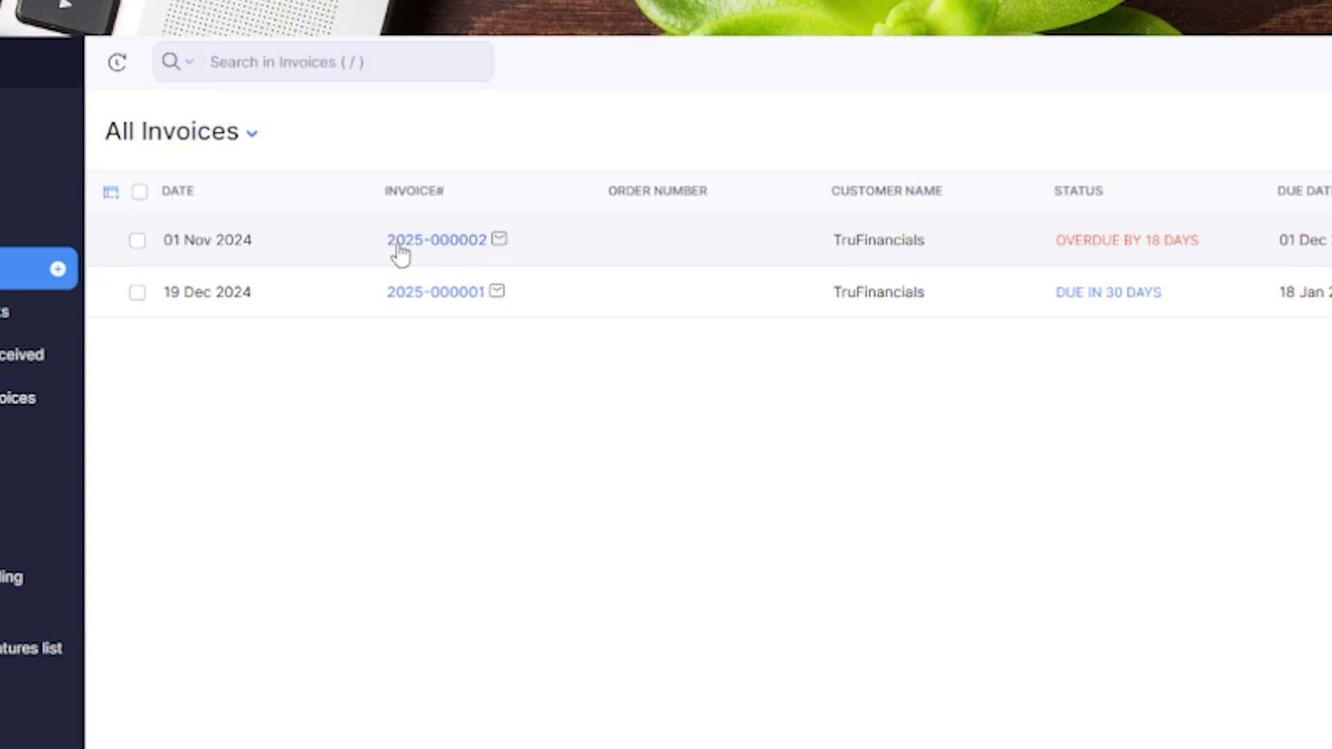
left_click(1242, 98)
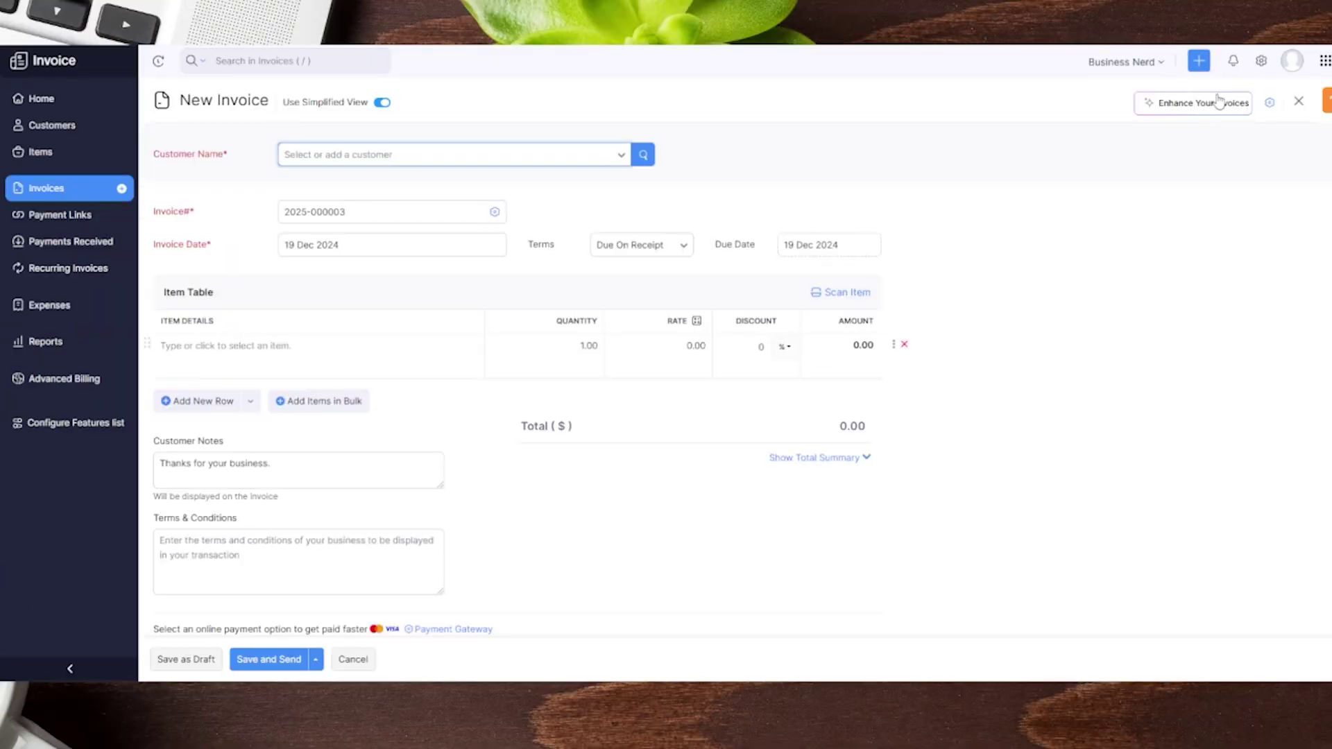
left_click(1218, 100)
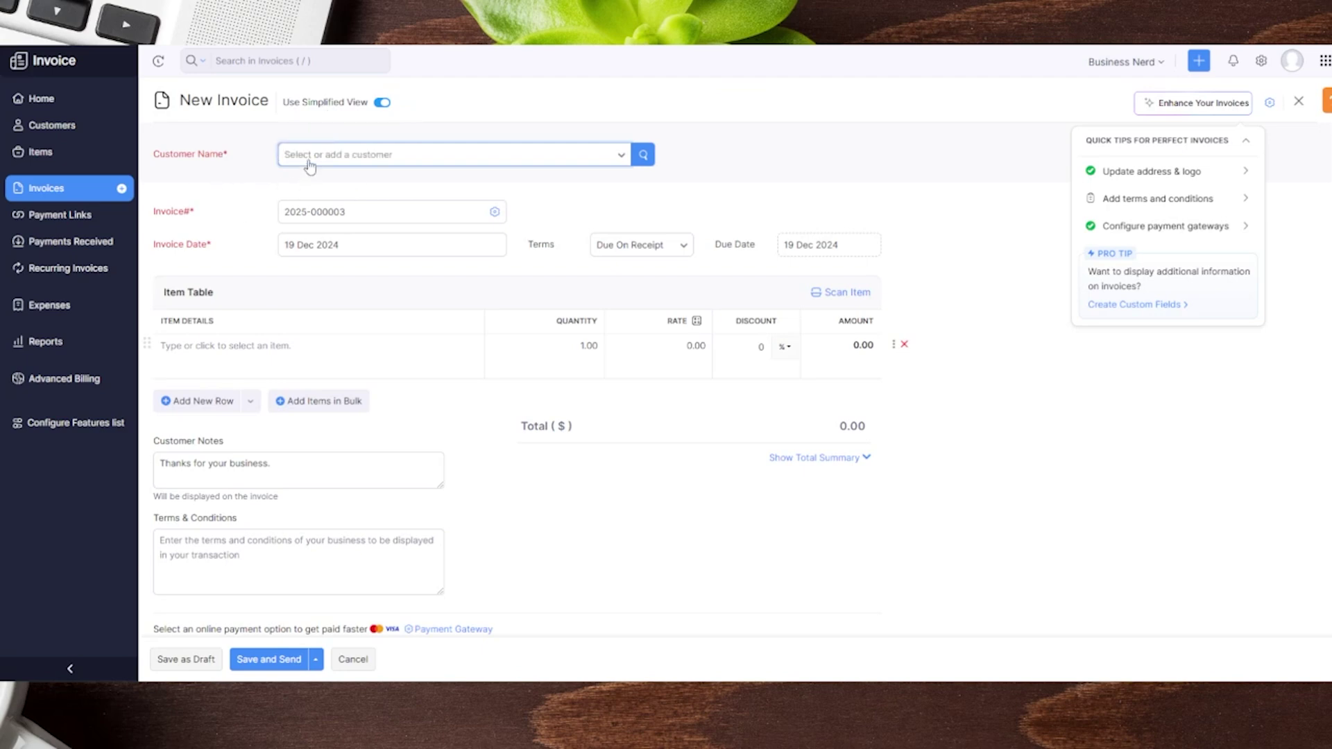
left_click(312, 161)
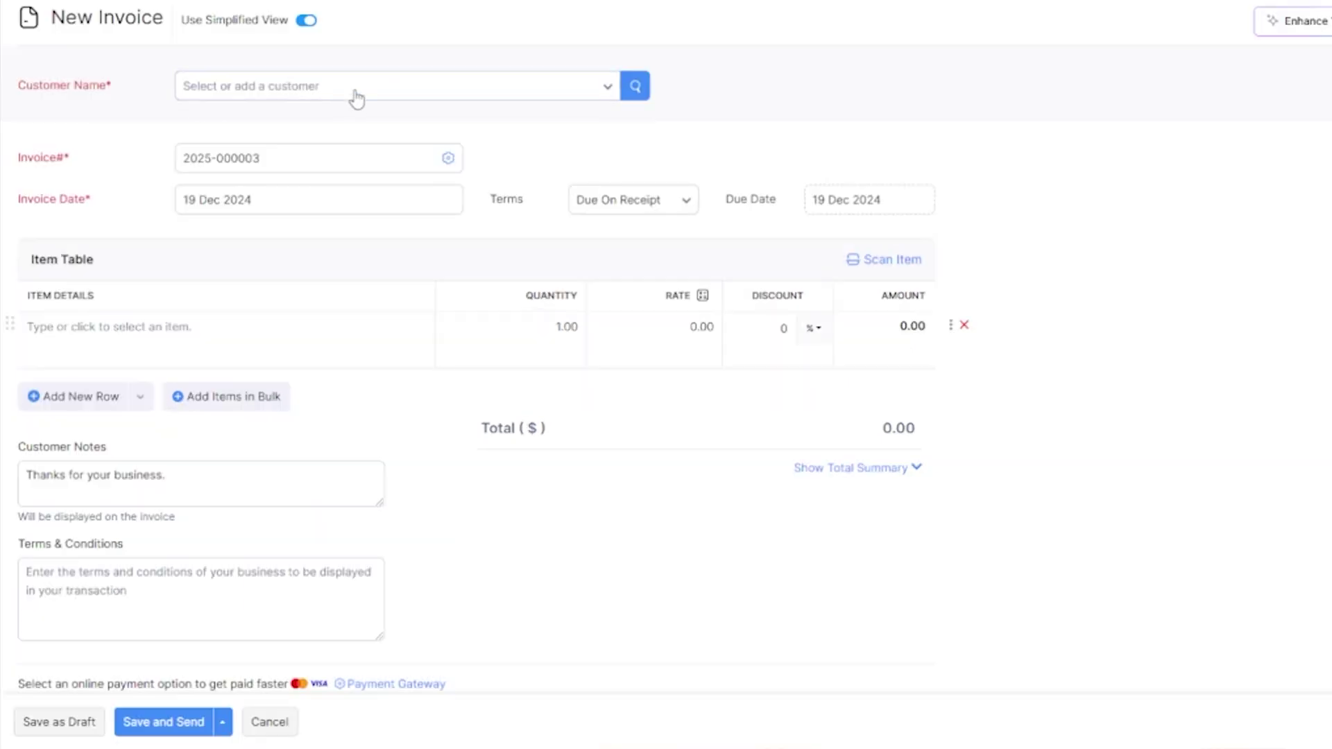
left_click(420, 163)
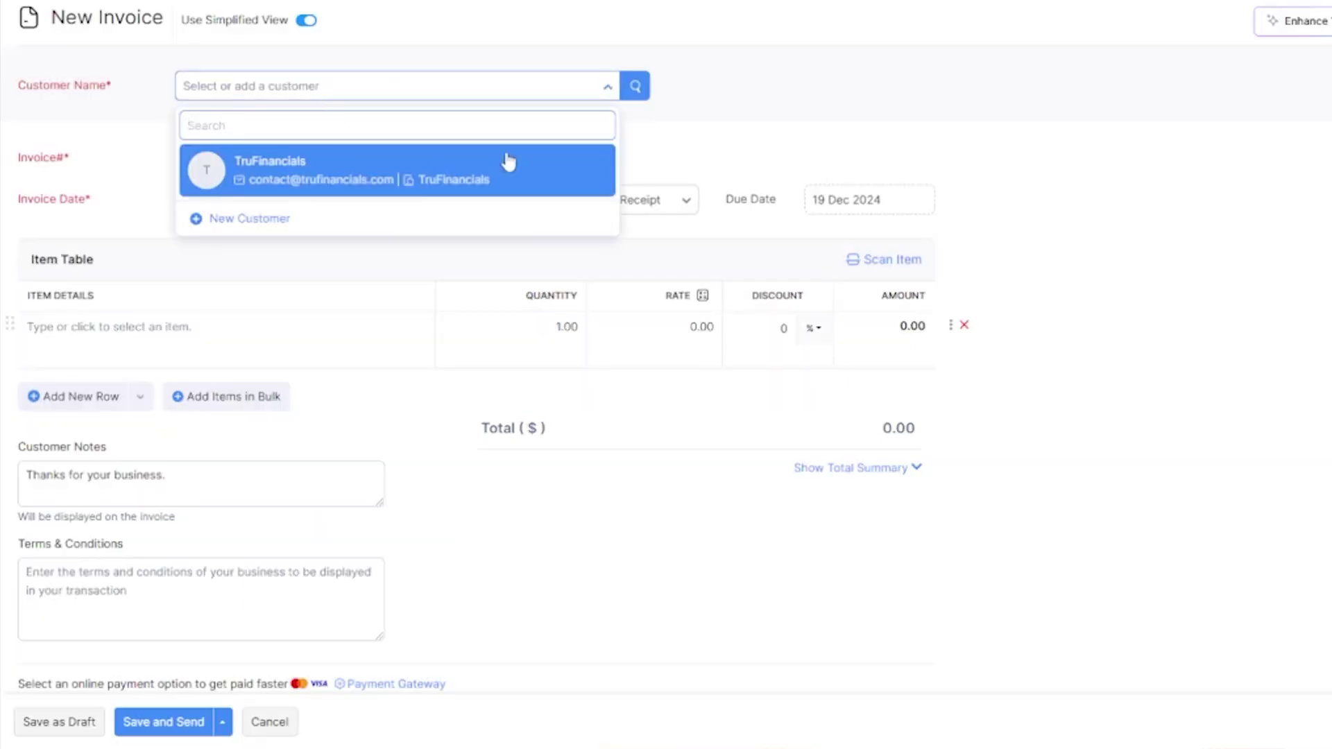
left_click(744, 131)
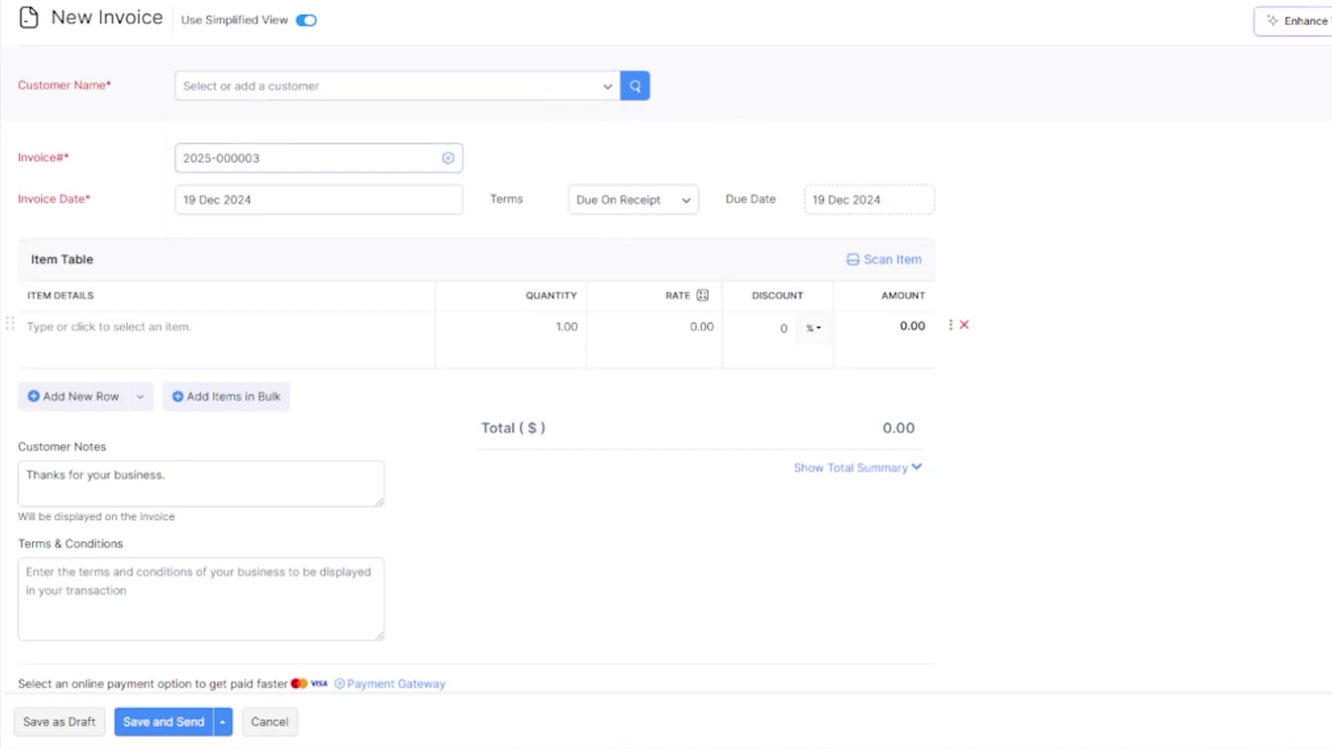
Set a 10% percentage discount on the invoice, leaving numbering settings unchanged.
left_click(448, 160)
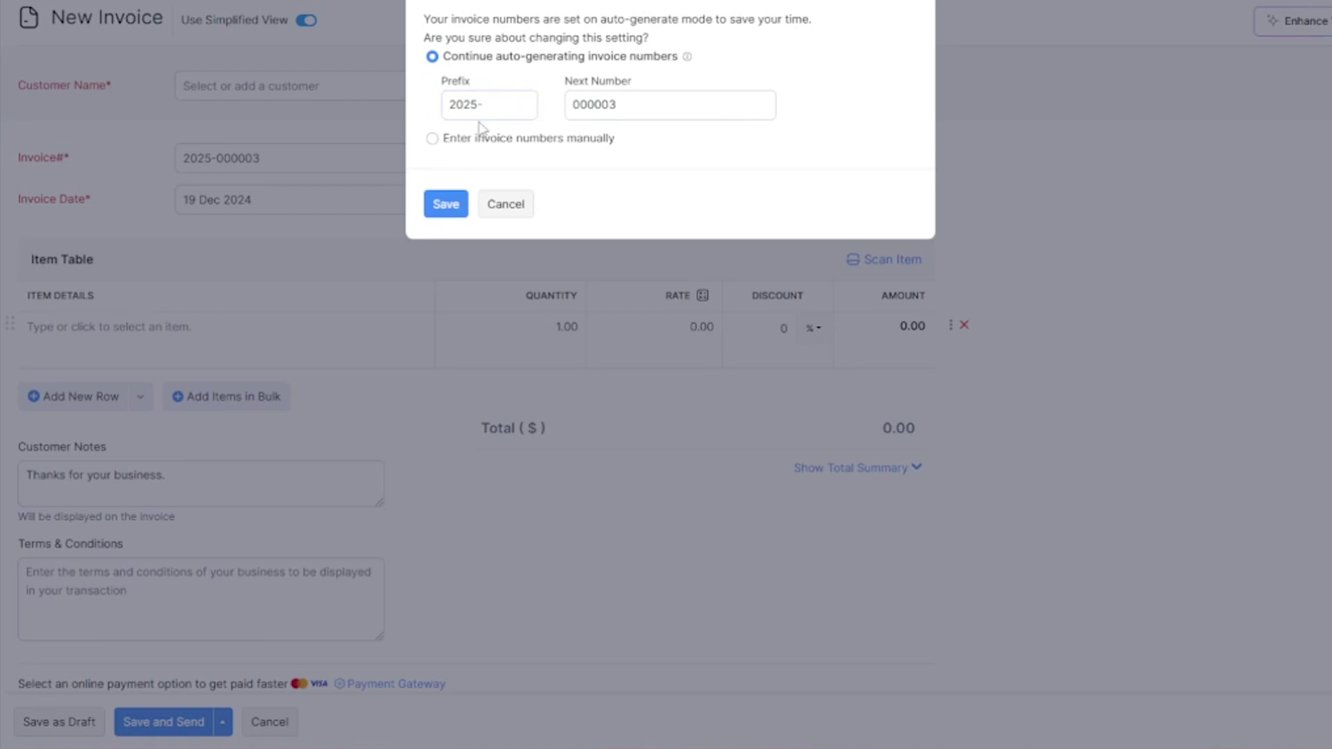
key("Escape")
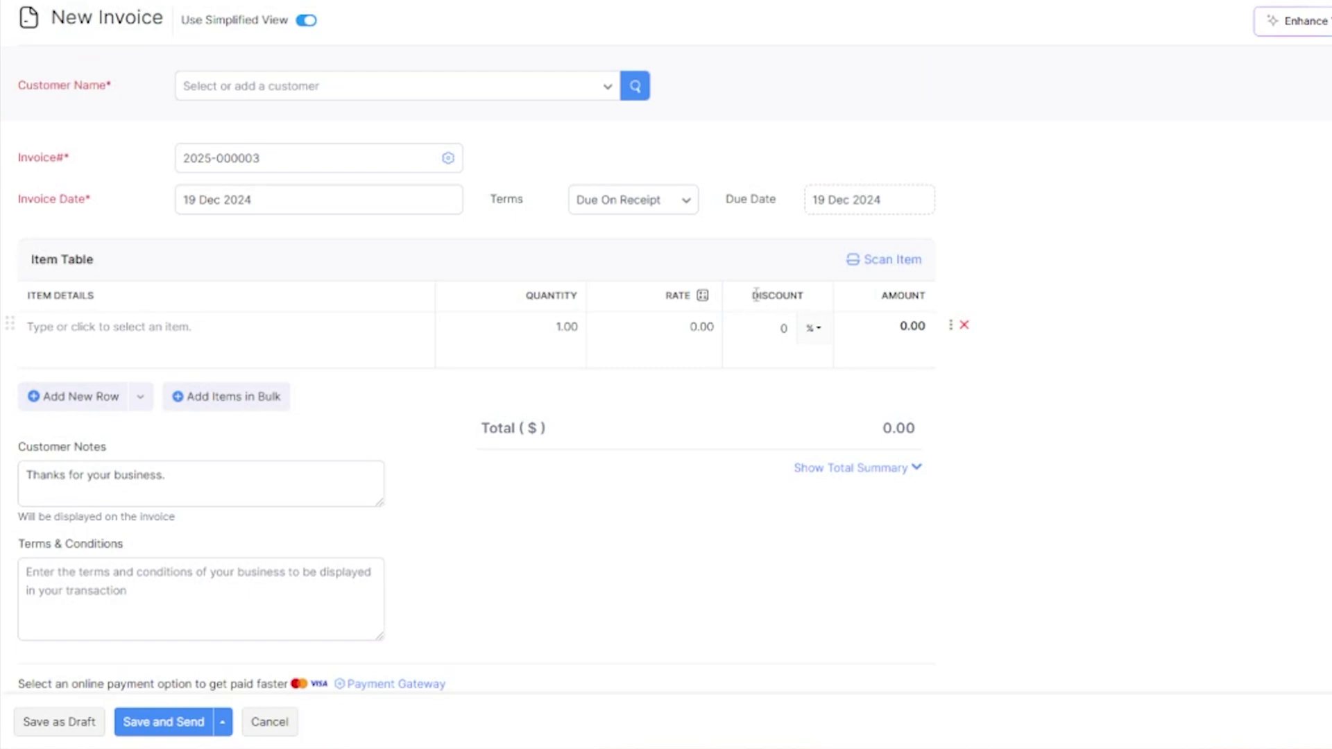
double_click(809, 299)
left_click(831, 338)
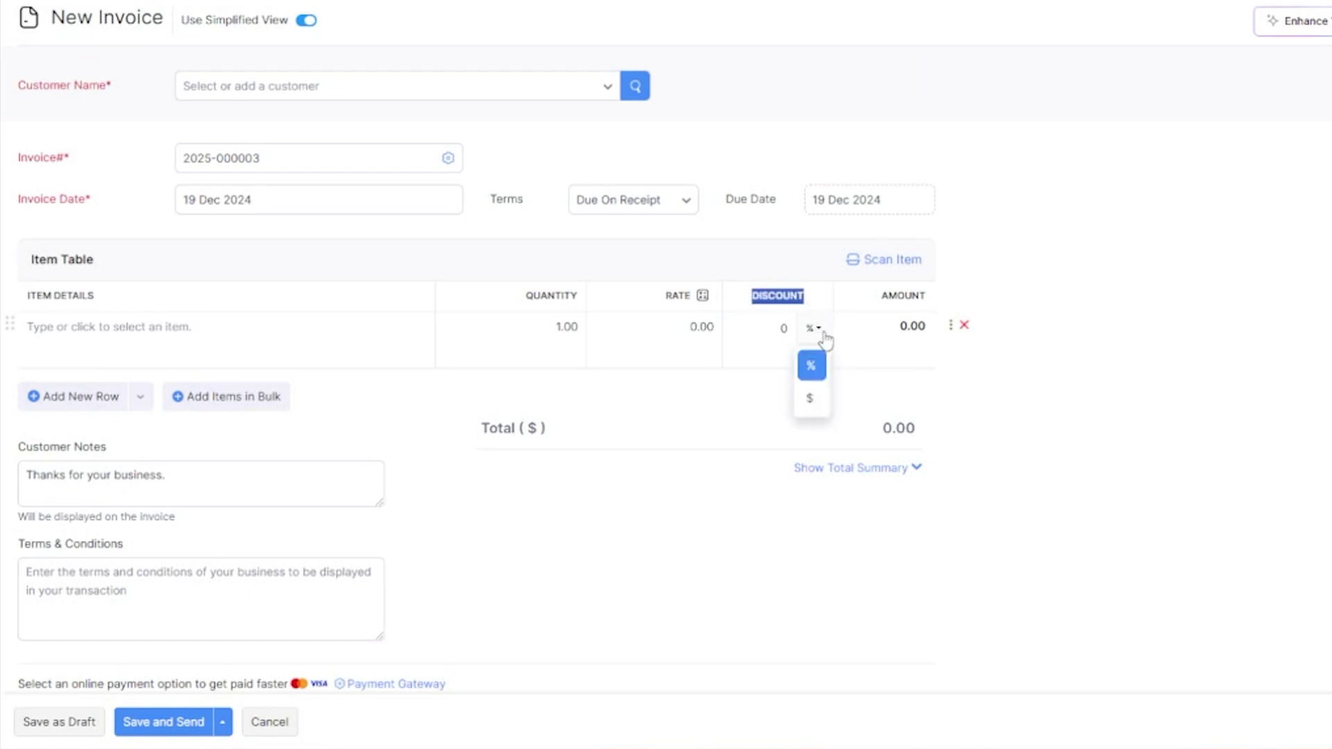
left_click(815, 395)
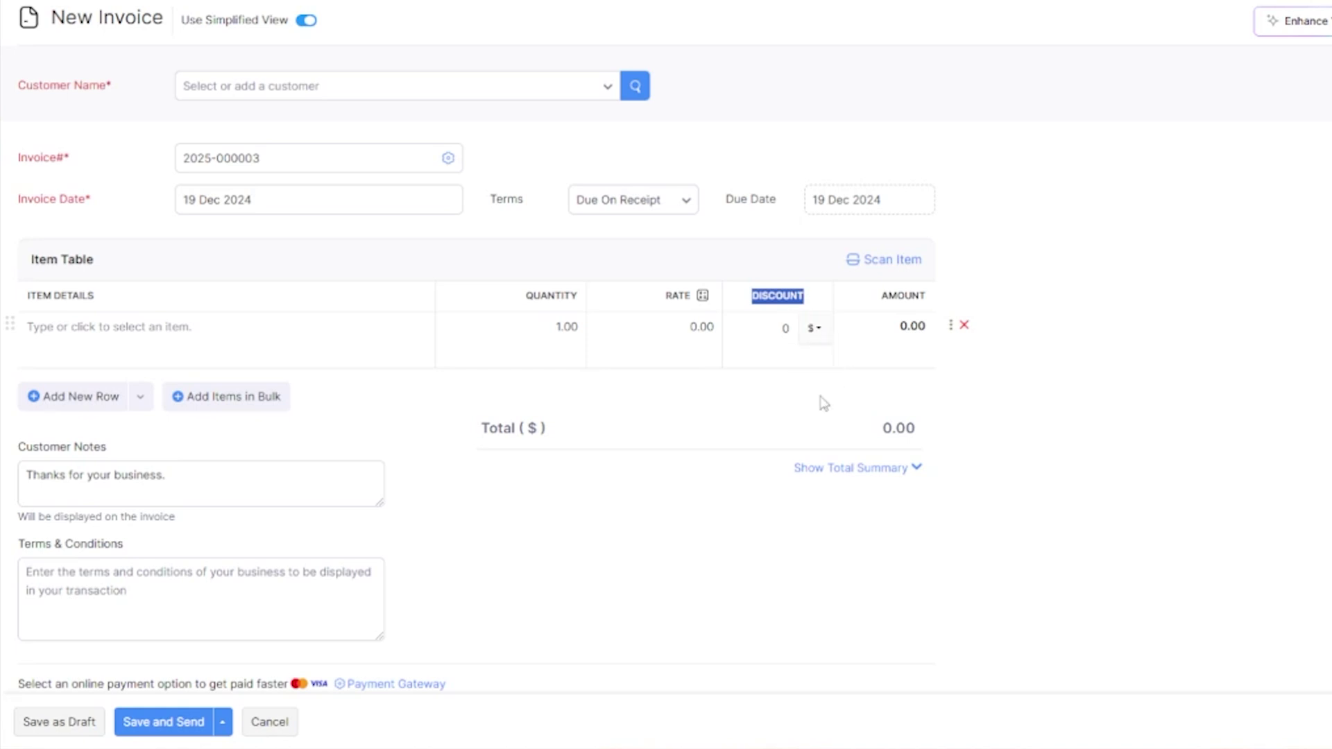
left_click(813, 331)
left_click(812, 366)
left_click(791, 334)
type("10")
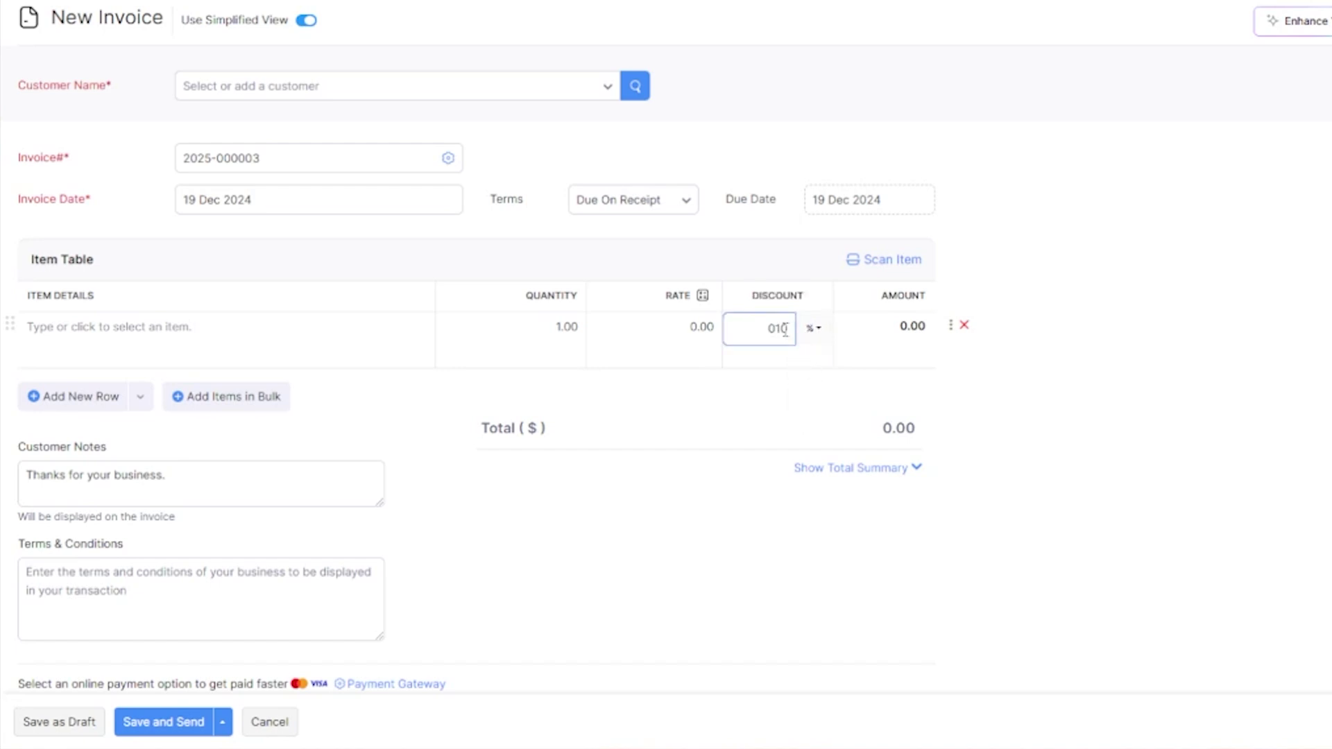
left_click_drag(788, 332, 756, 329)
type("10")
left_click(818, 398)
Add Video Production as the only line item, removing the empty second row.
left_click(66, 339)
left_click(108, 324)
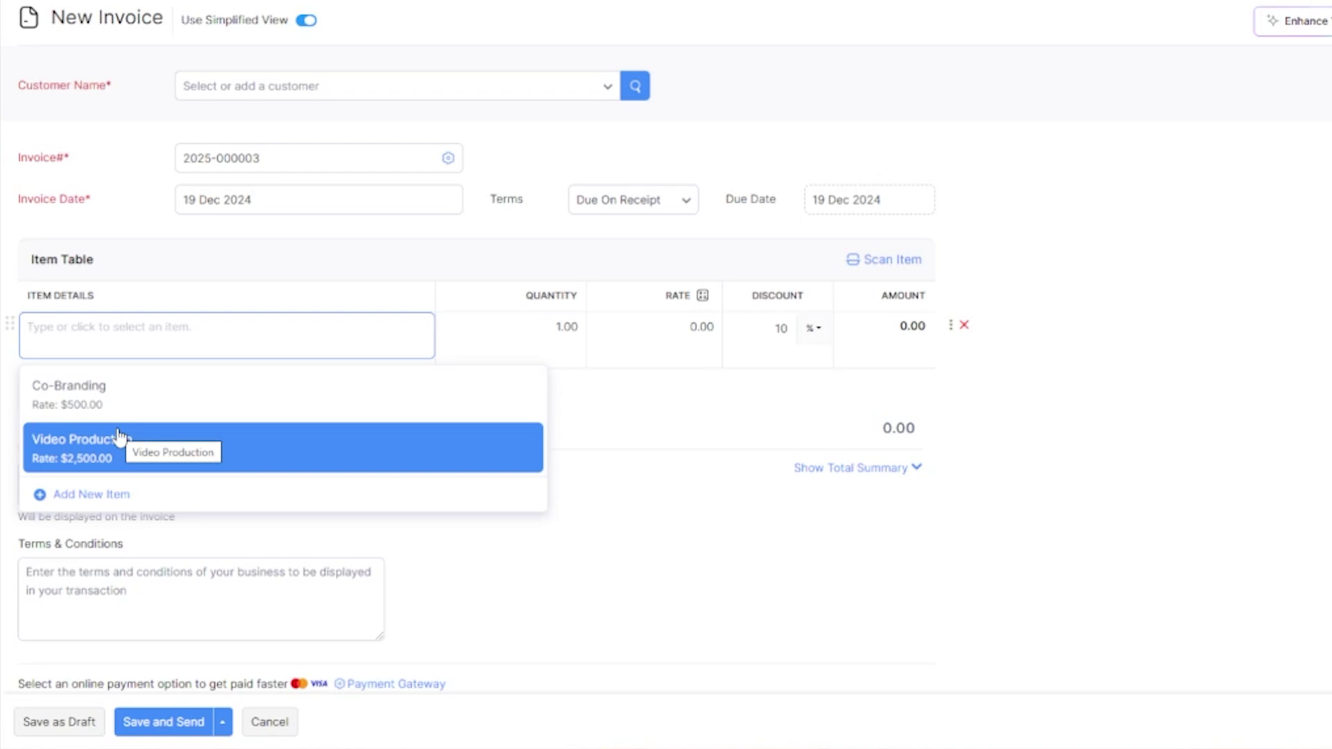
left_click(104, 457)
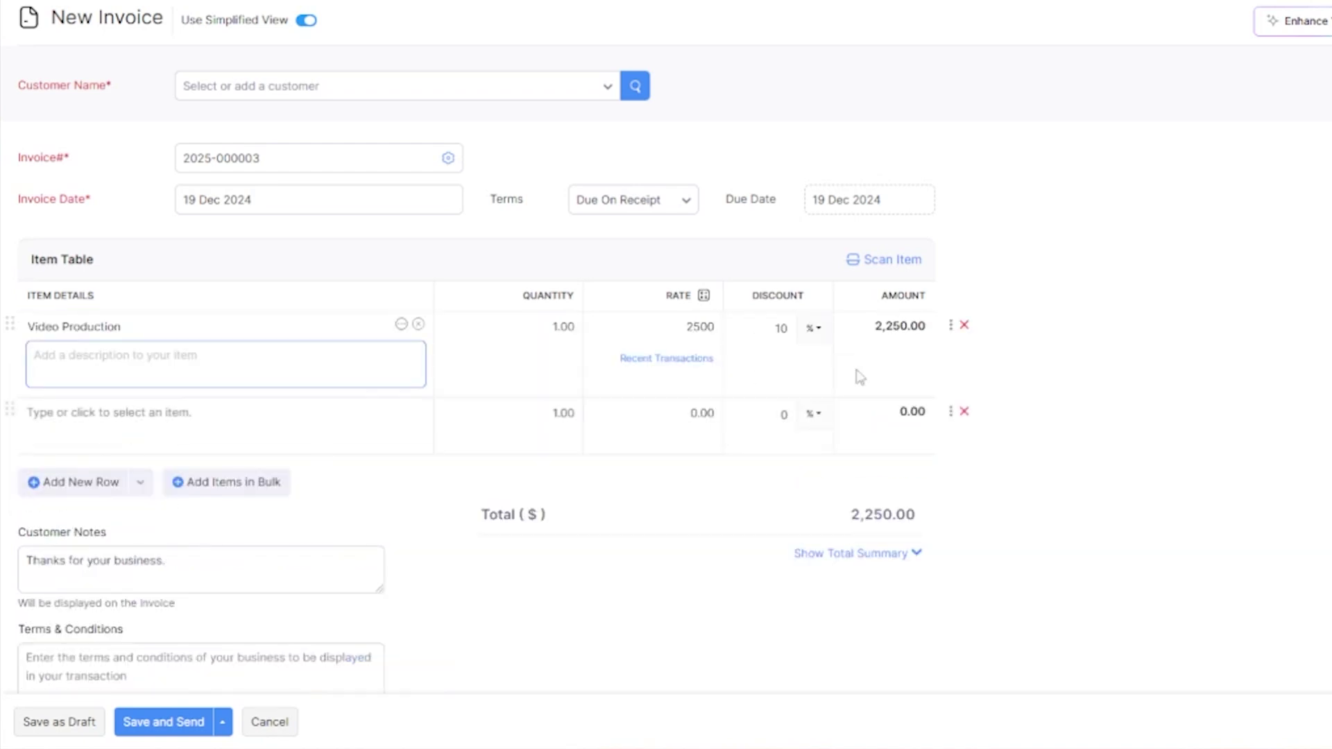
left_click(167, 414)
left_click(965, 412)
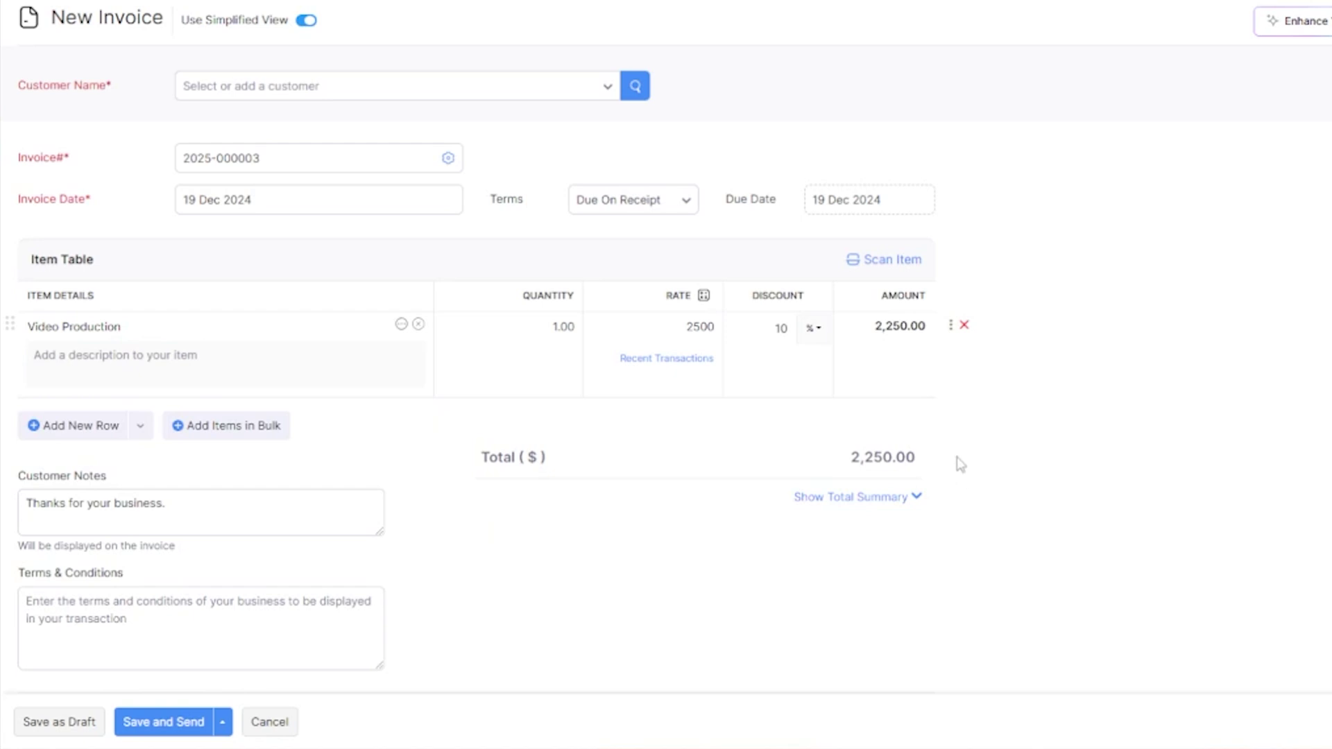
scroll(947, 451, "down", 2)
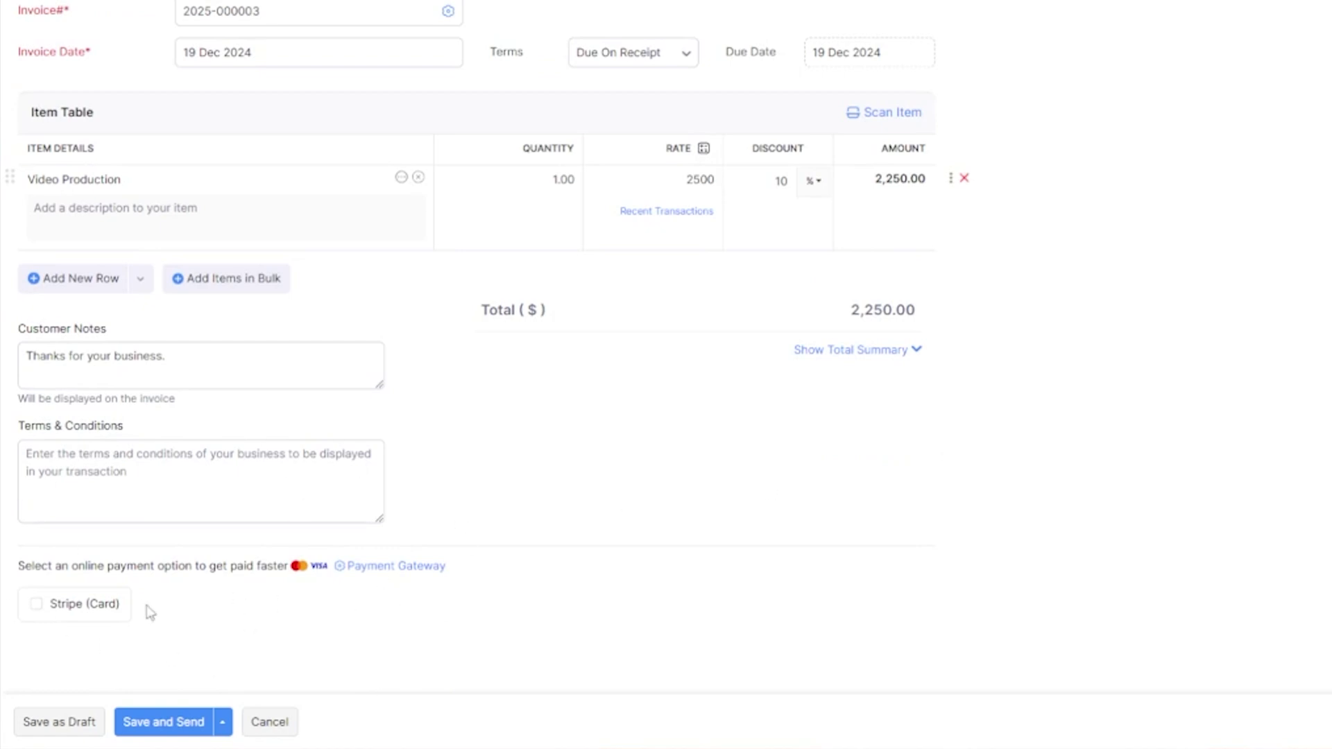
scroll(387, 588, "down", 1)
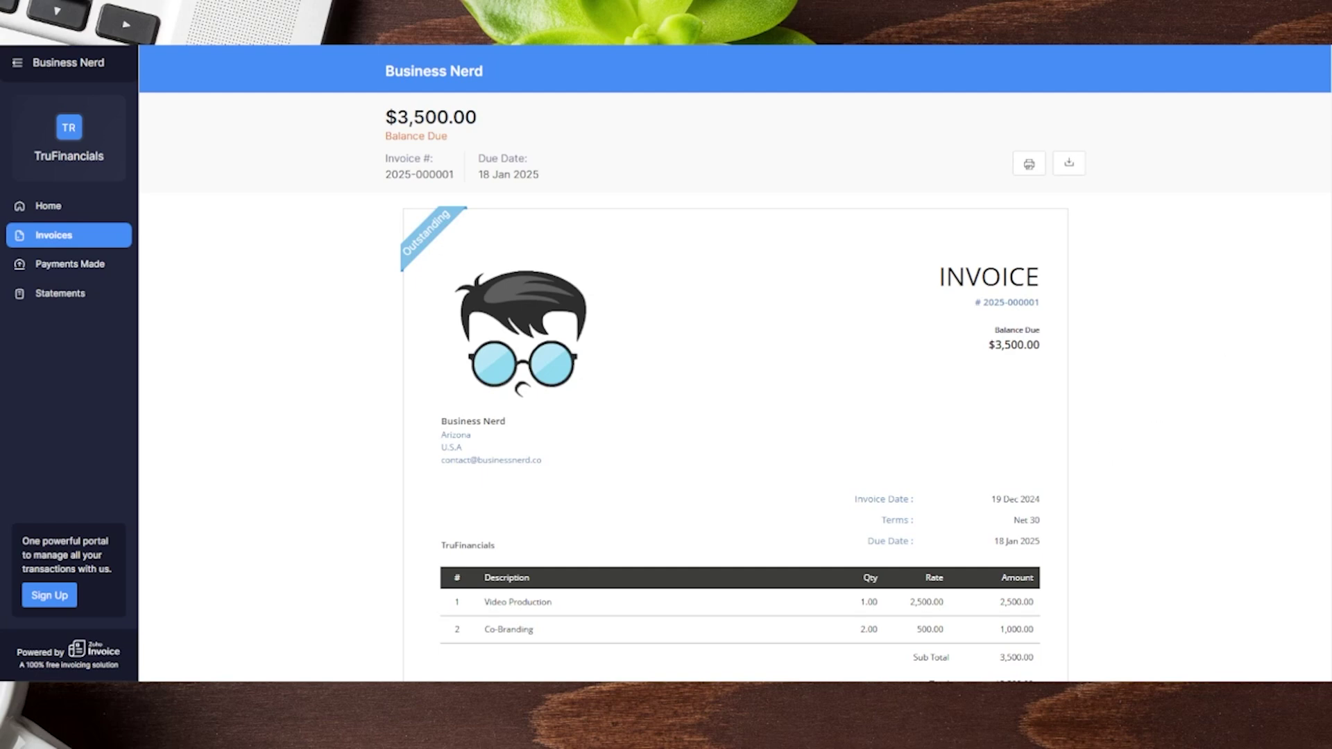
Mark the customer block, Invoices and Payments Made sections in the portal, then erase the markings.
scroll(734, 437, "down", 2)
scroll(733, 437, "up", 2)
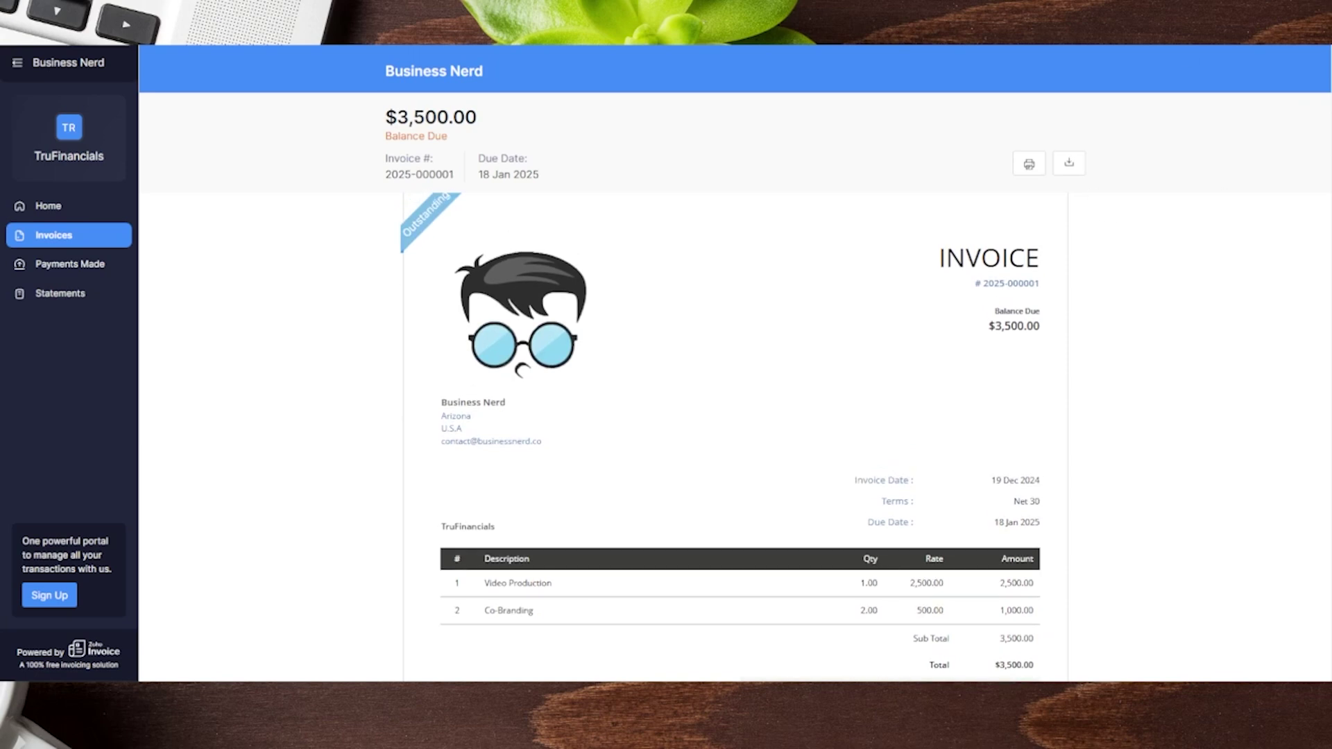
key("alt+shift+d")
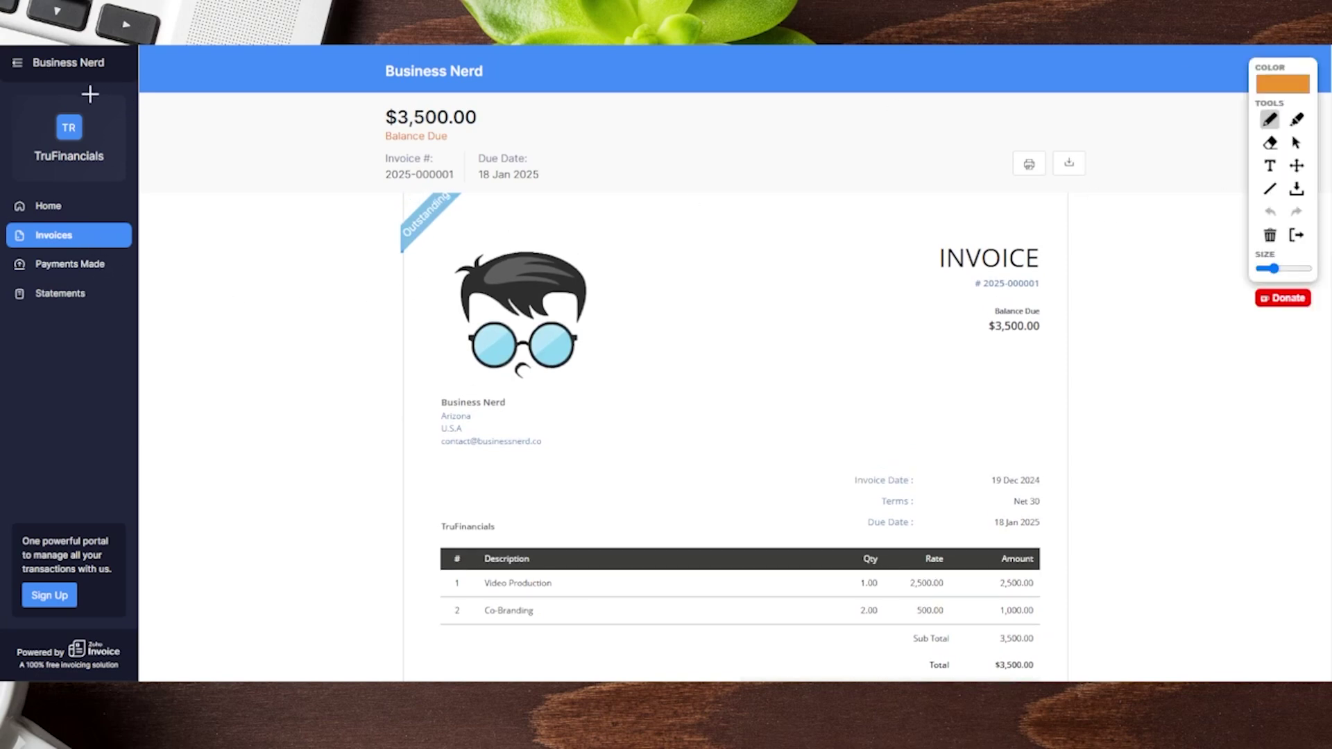
left_click_drag(19, 93, 19, 93)
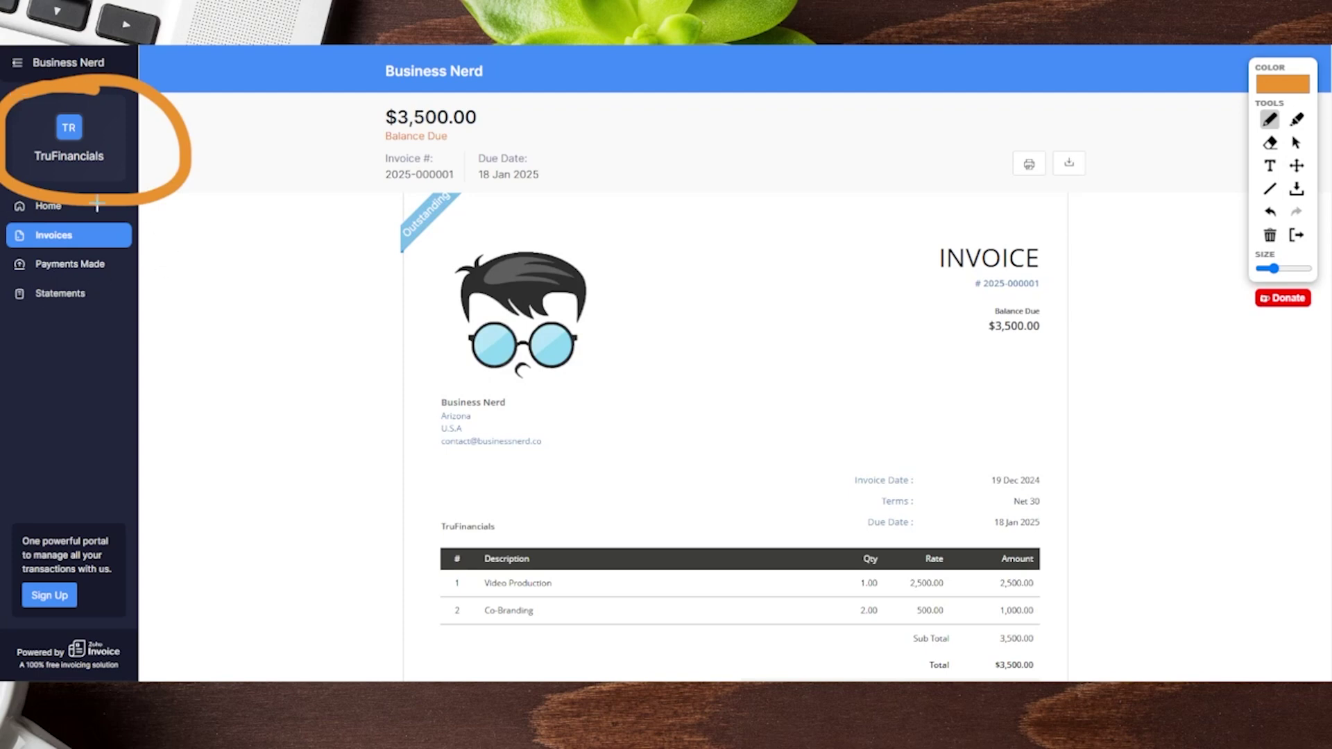
left_click_drag(108, 235, 200, 213)
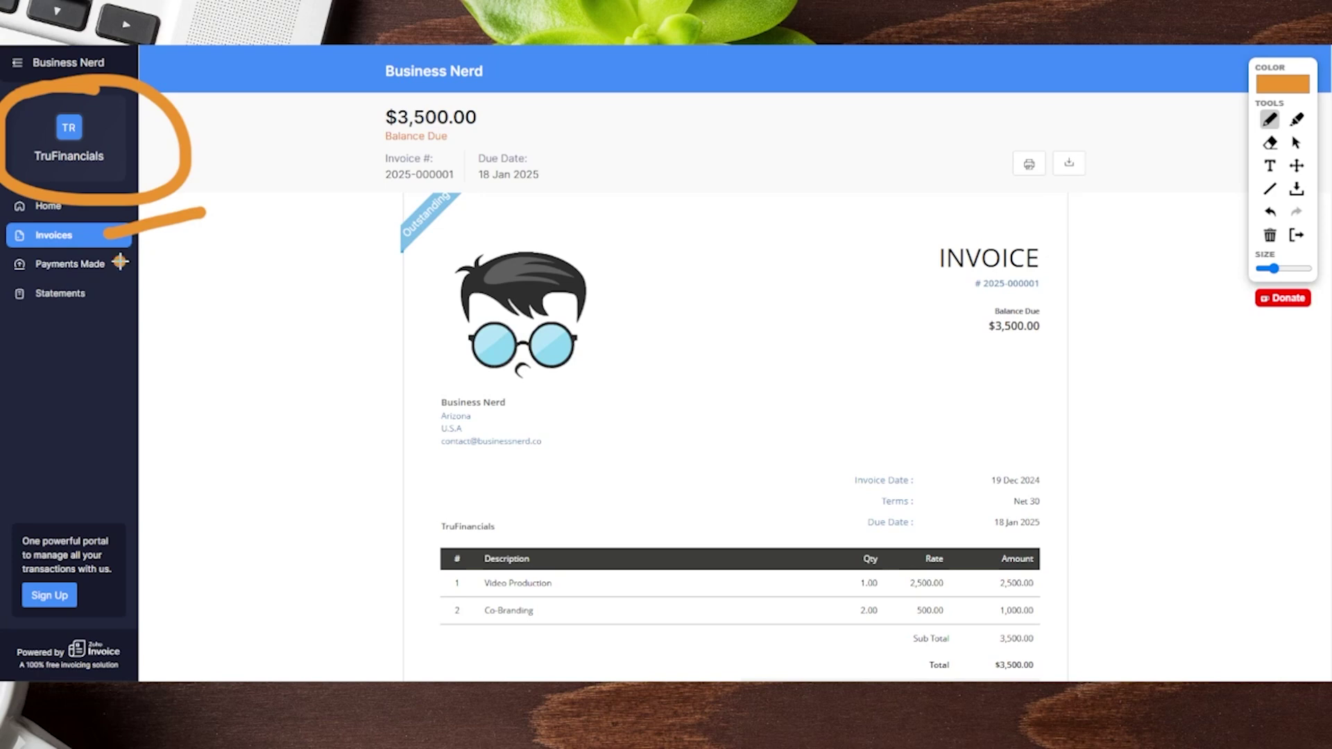
left_click_drag(116, 262, 184, 240)
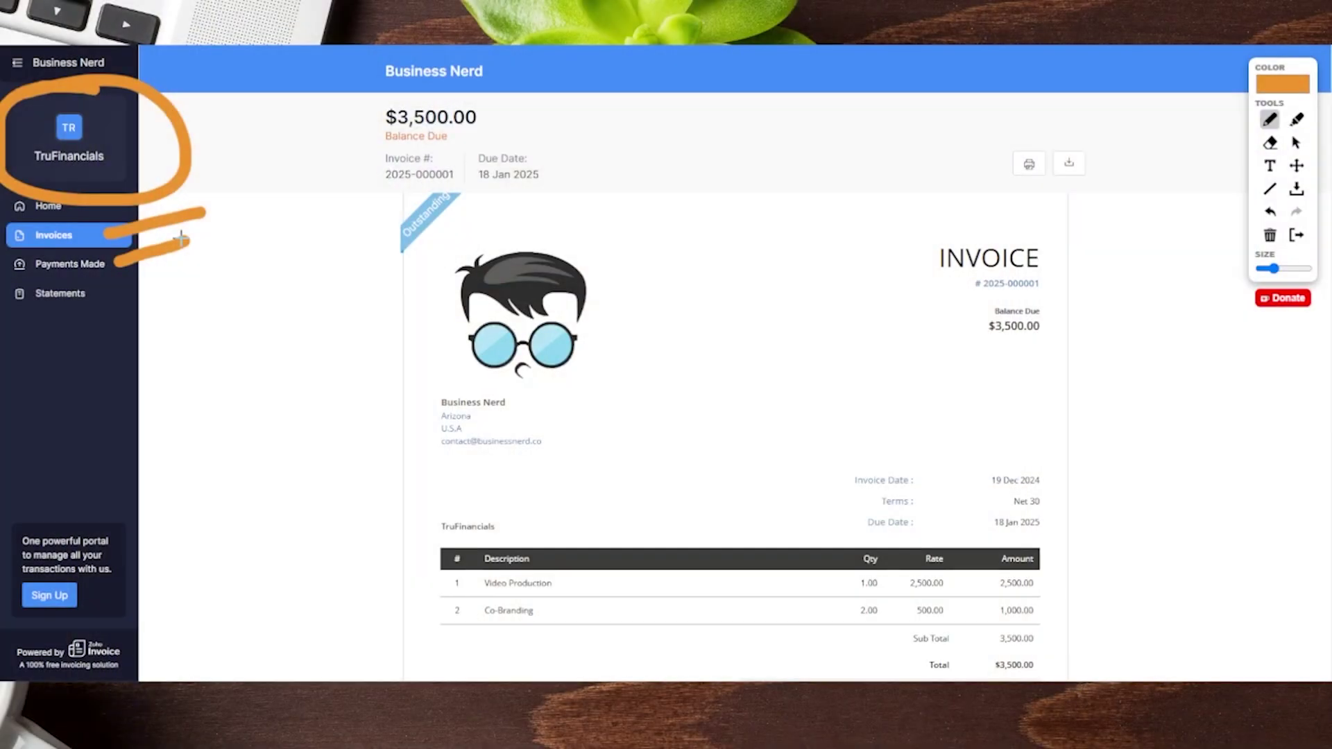
left_click(1296, 143)
left_click(1270, 235)
Scroll through the invoice, briefly selecting the 'Thanks for your business' note, then scroll back up.
scroll(1121, 229, "down", 1)
scroll(553, 290, "up", 1)
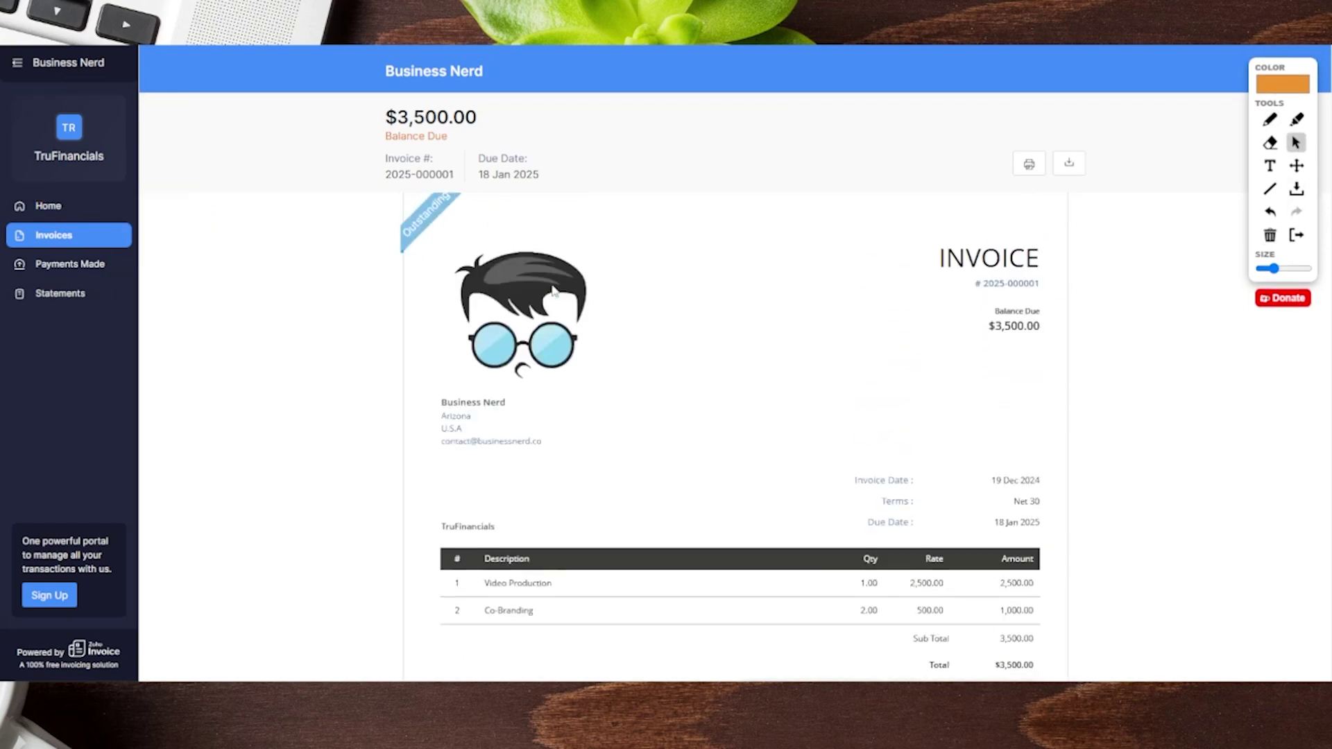
scroll(540, 343, "down", 2)
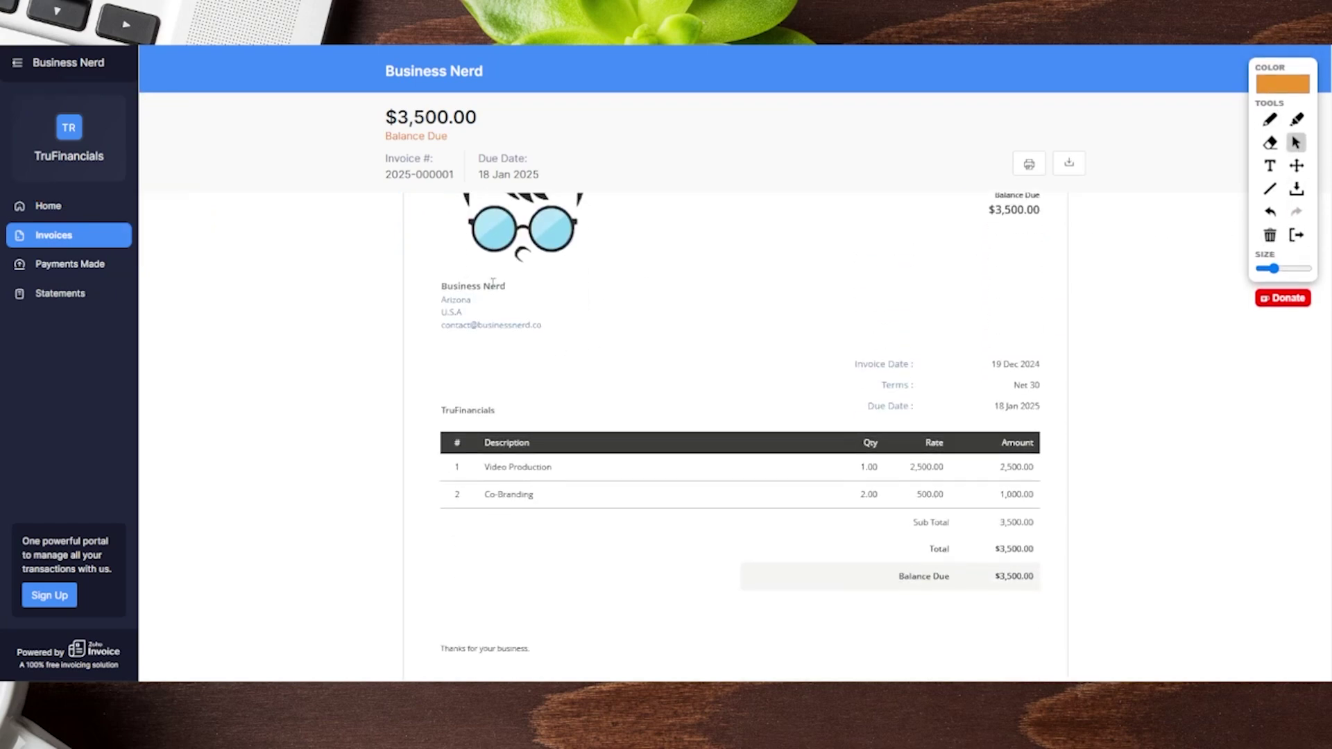
scroll(857, 343, "down", 2)
left_click_drag(544, 541, 425, 534)
left_click(492, 544)
left_click_drag(534, 540, 409, 539)
left_click(694, 466)
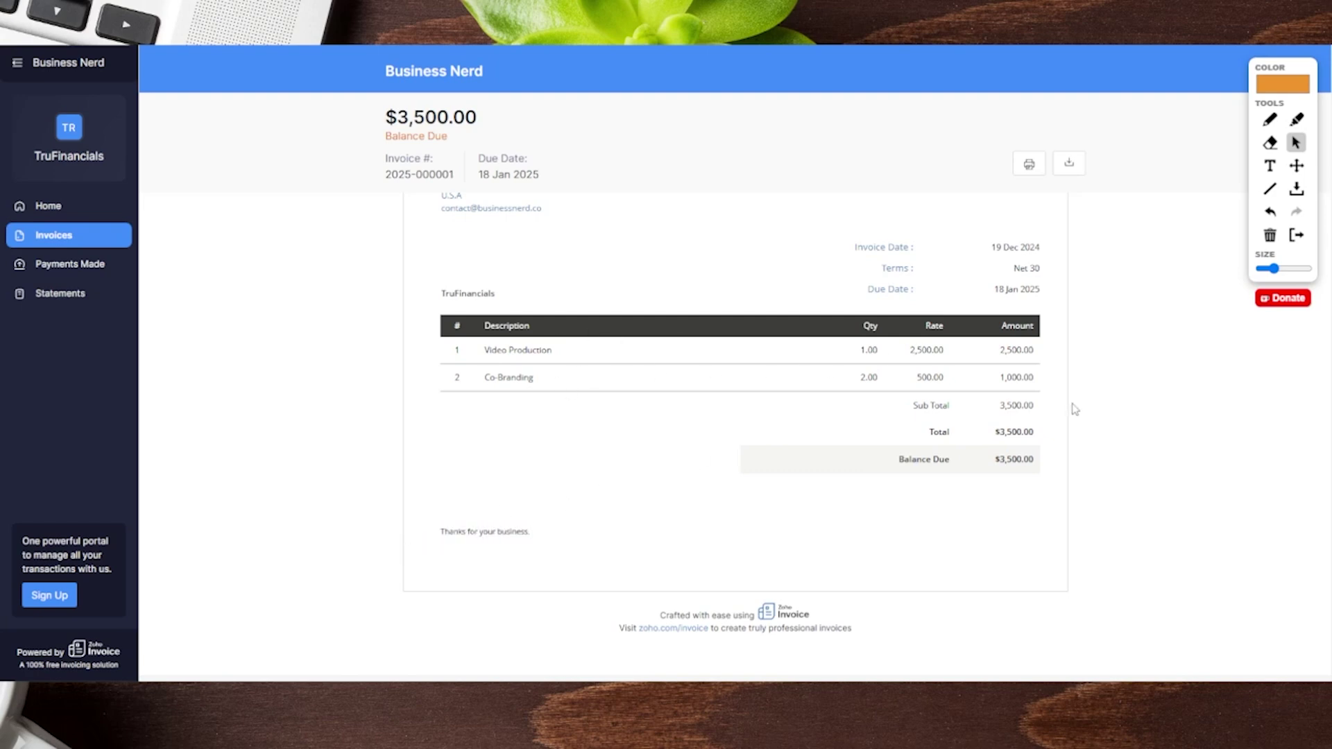
scroll(1110, 408, "up", 2)
scroll(1115, 402, "up", 2)
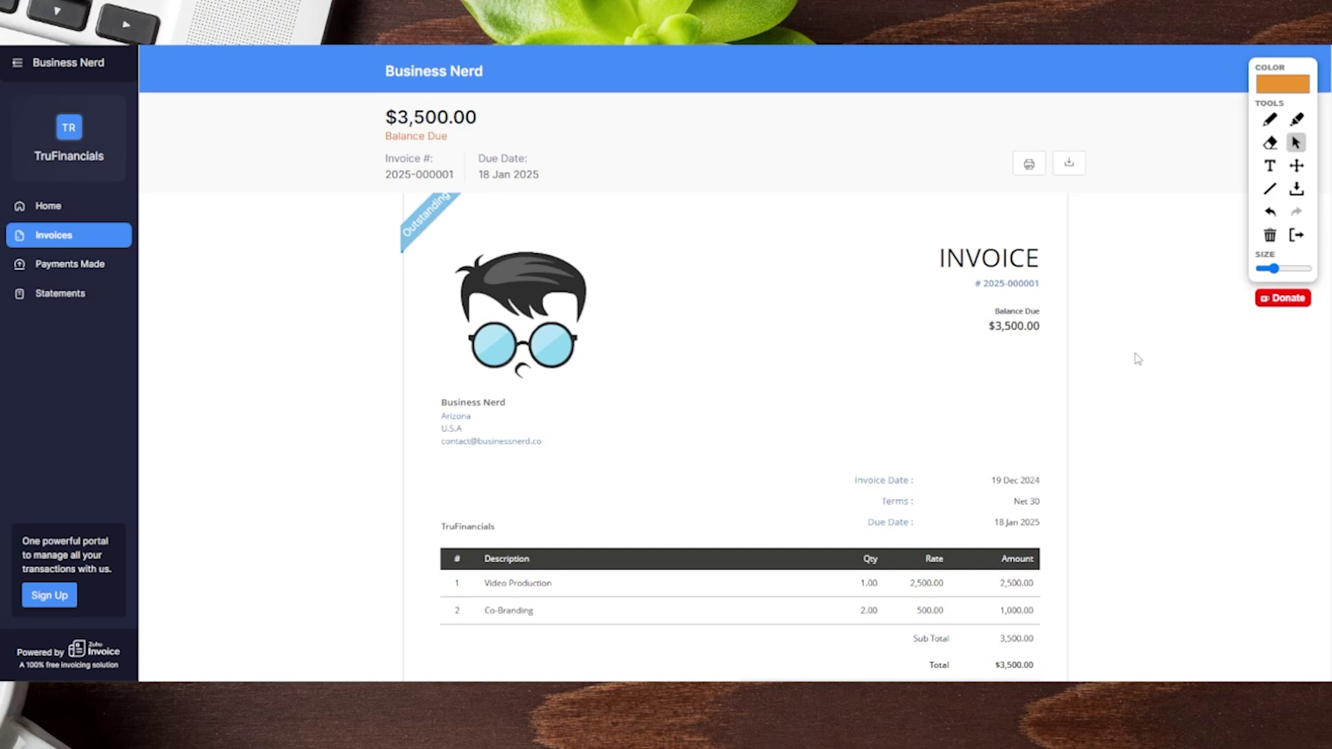
scroll(531, 326, "up", 1)
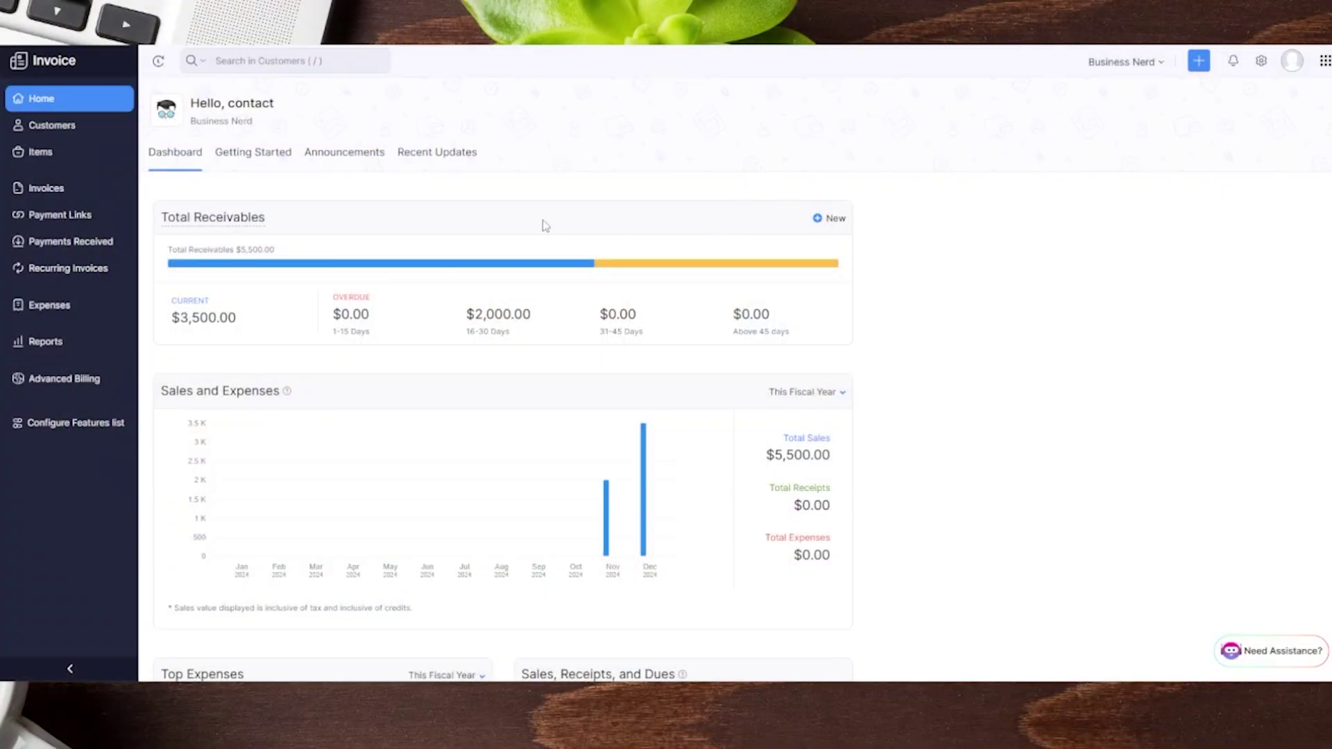
Open Payment Links, copy the PL-00001 link, and begin a new payment link.
left_click(48, 220)
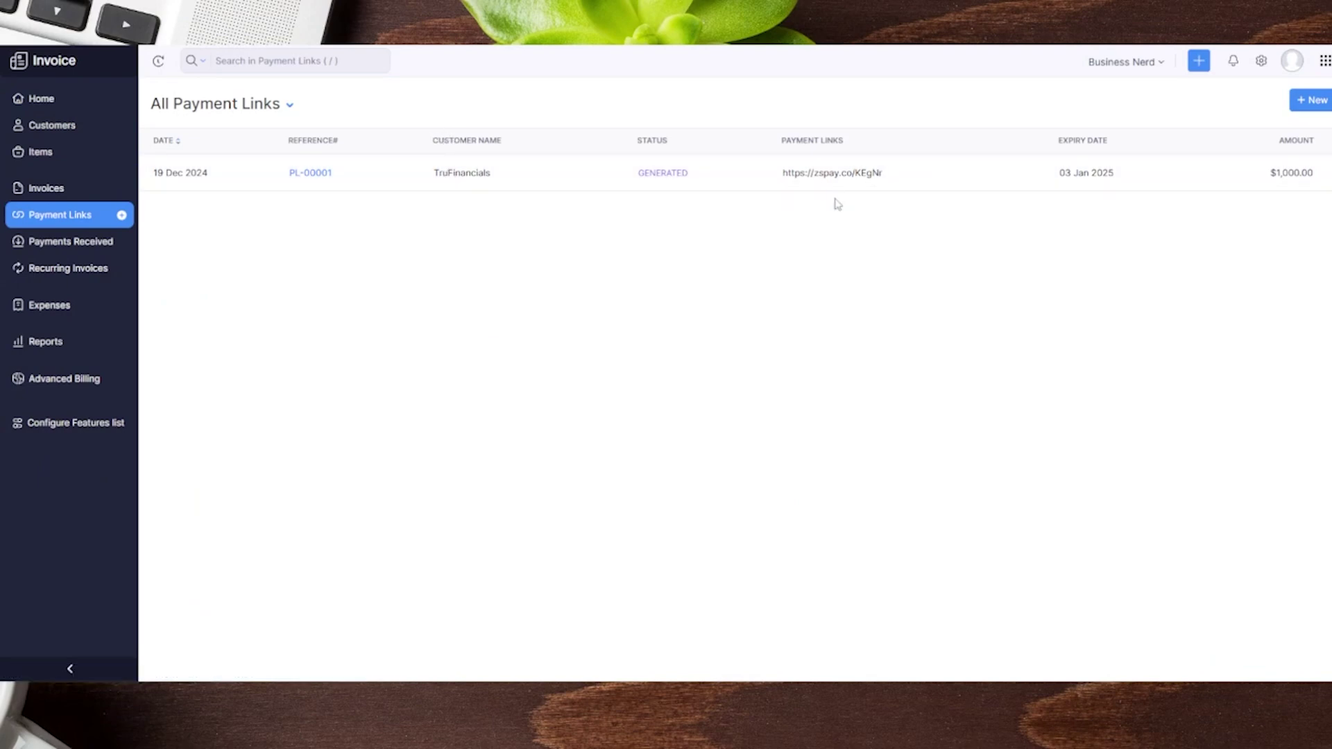
left_click(932, 175)
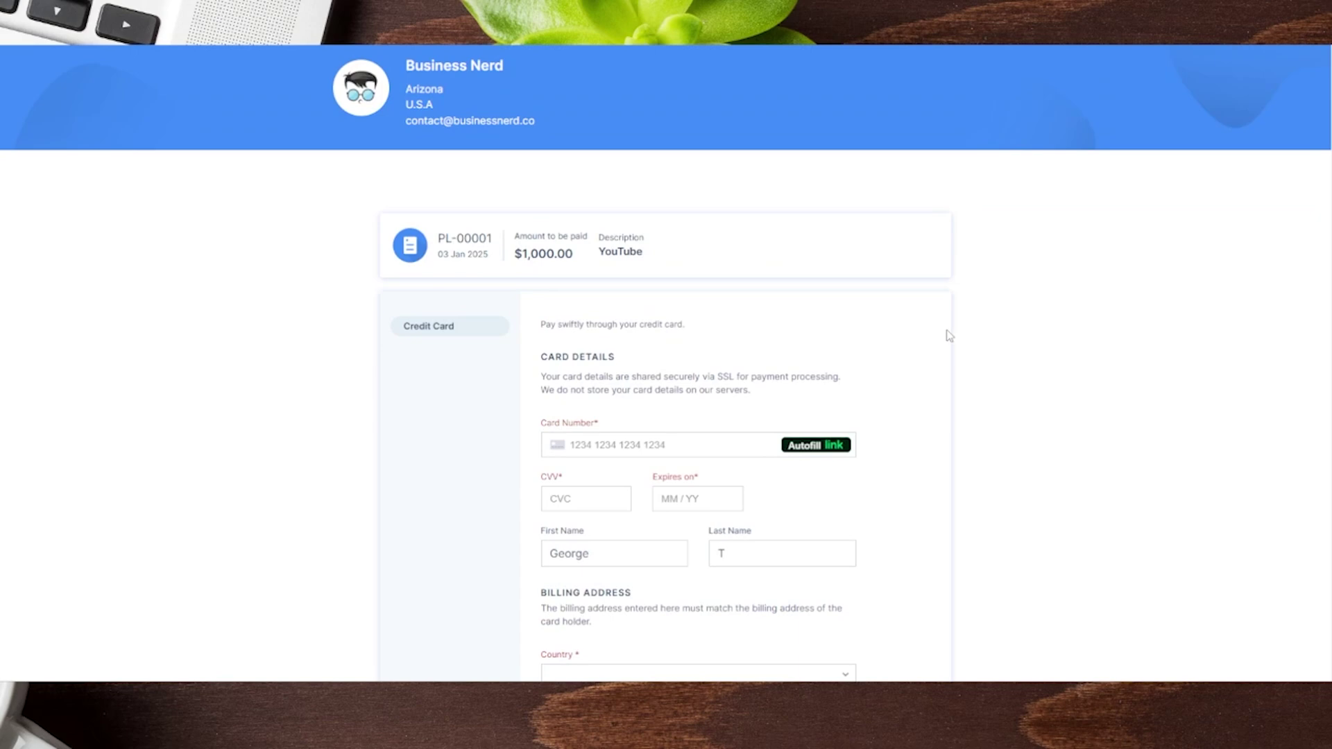
scroll(949, 335, "down", 6)
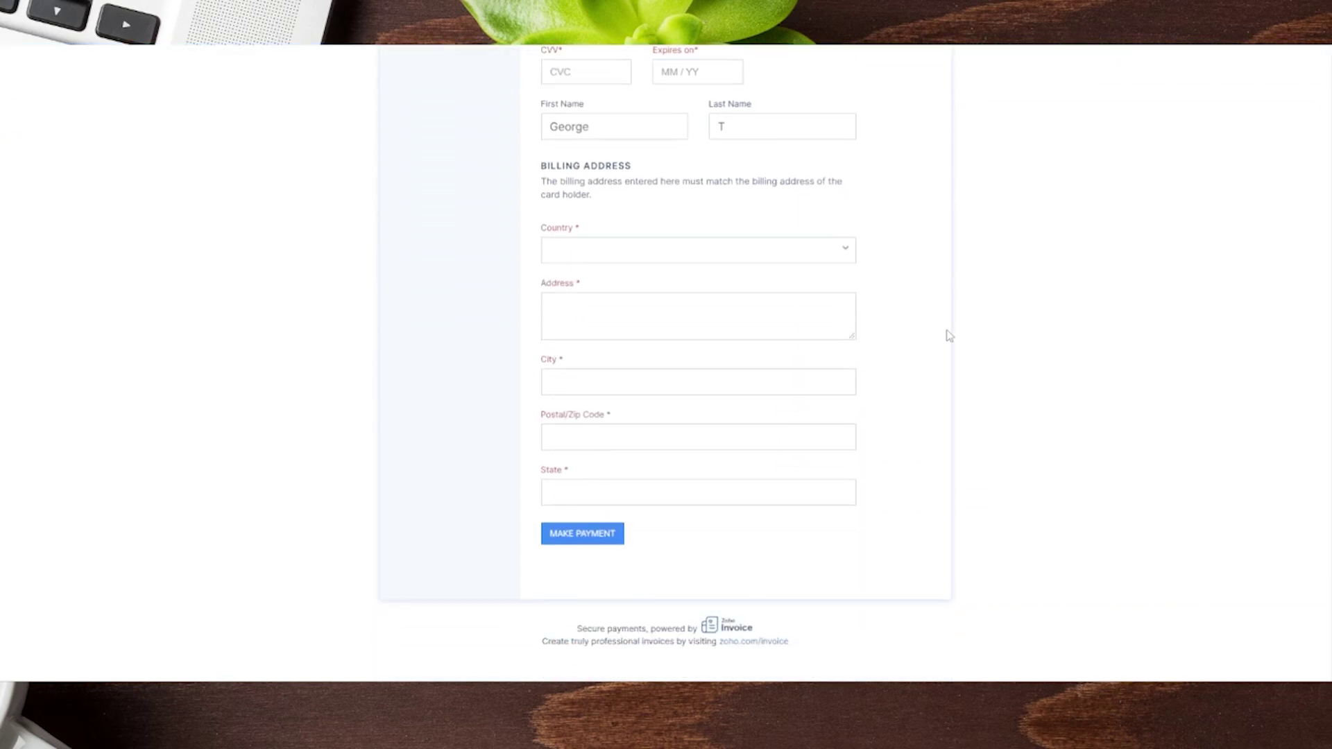
scroll(927, 377, "up", 5)
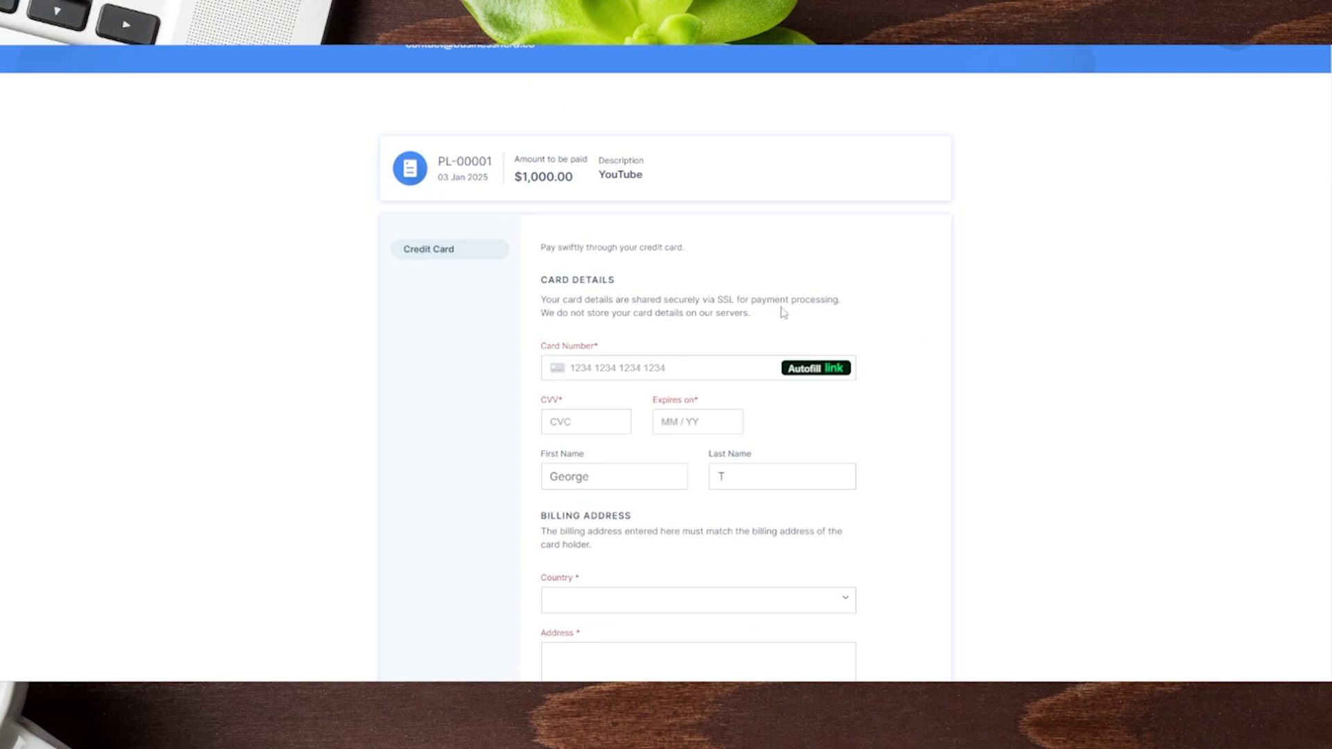
scroll(740, 292, "up", 1)
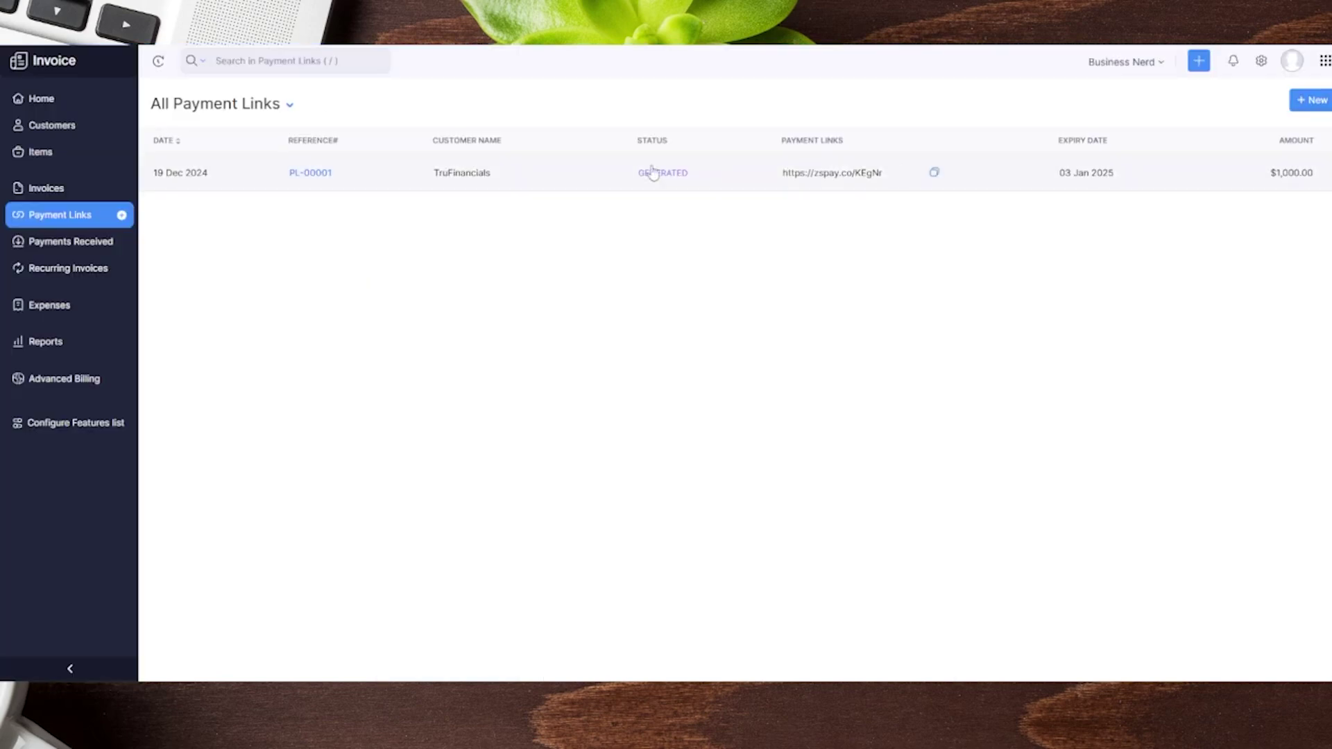
left_click(1308, 99)
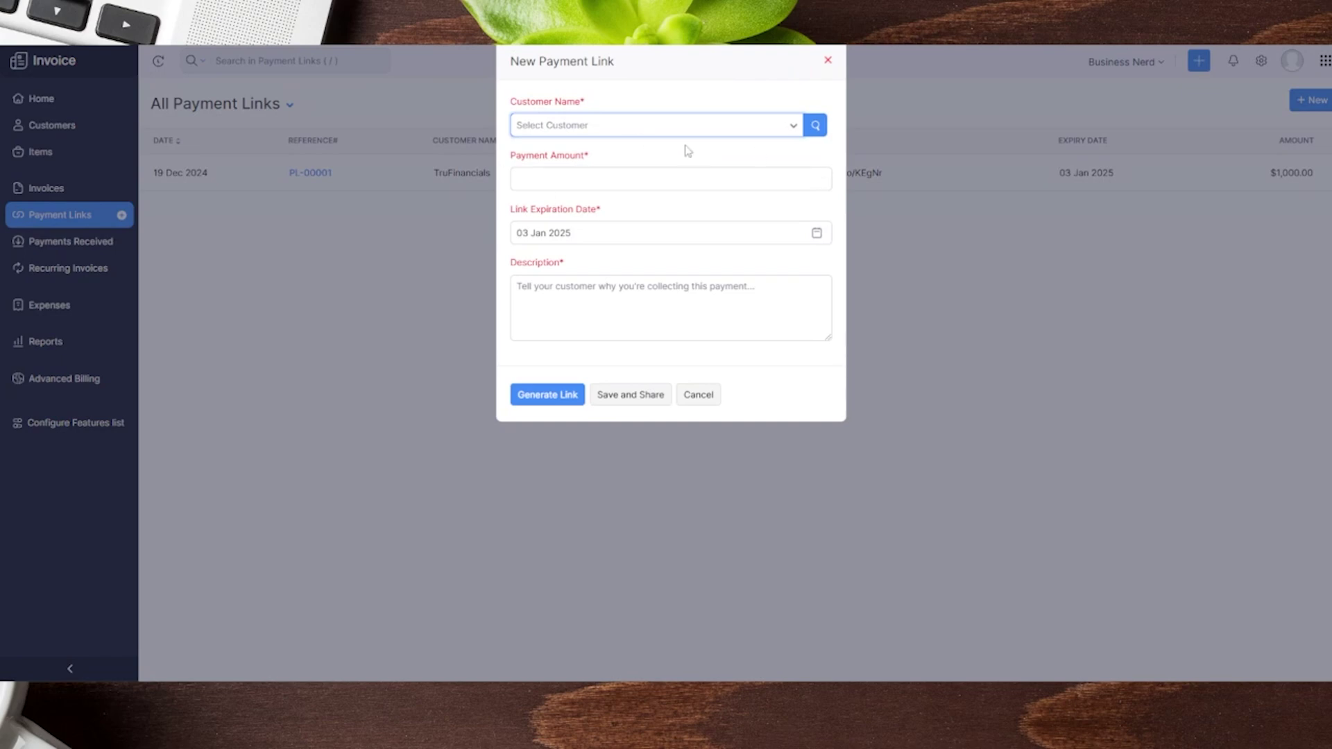
Generate a $500 TruFinancials payment link with description 'You', then open Settings.
left_click(562, 125)
left_click(568, 182)
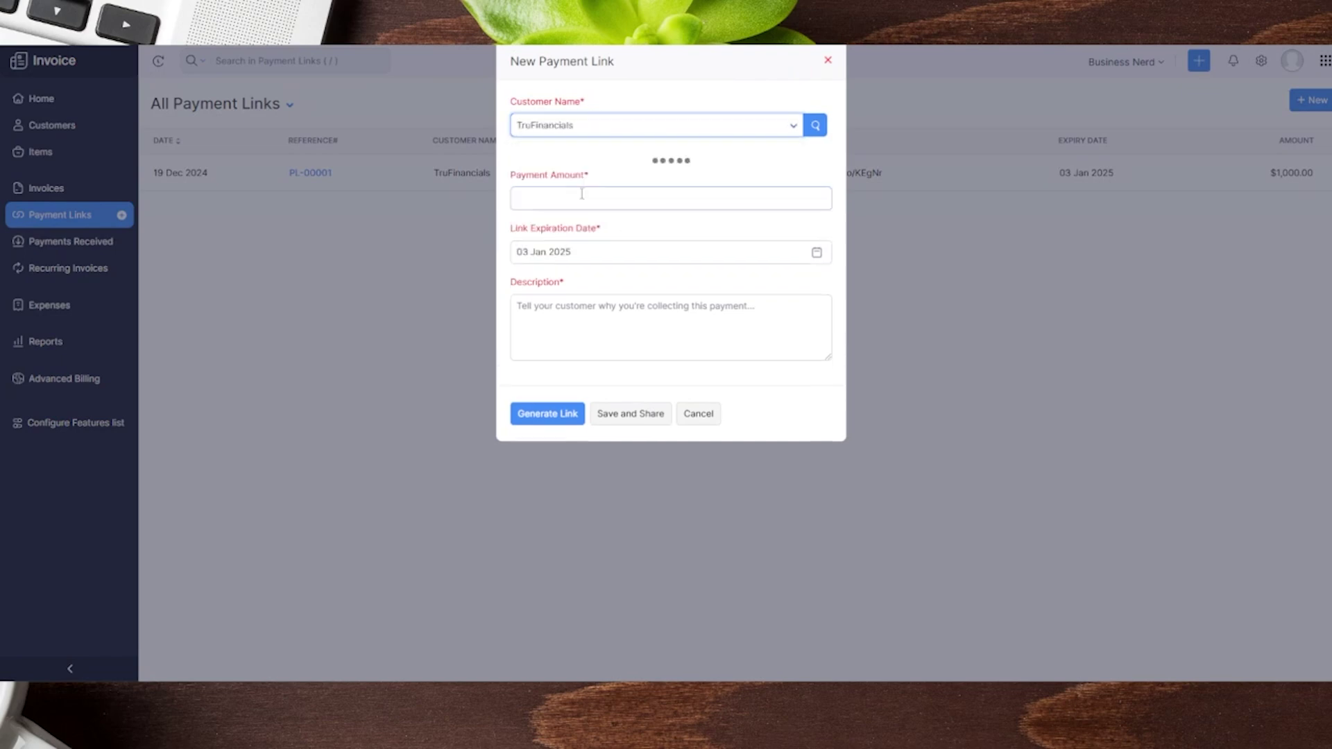
left_click(613, 196)
type("500")
left_click(594, 317)
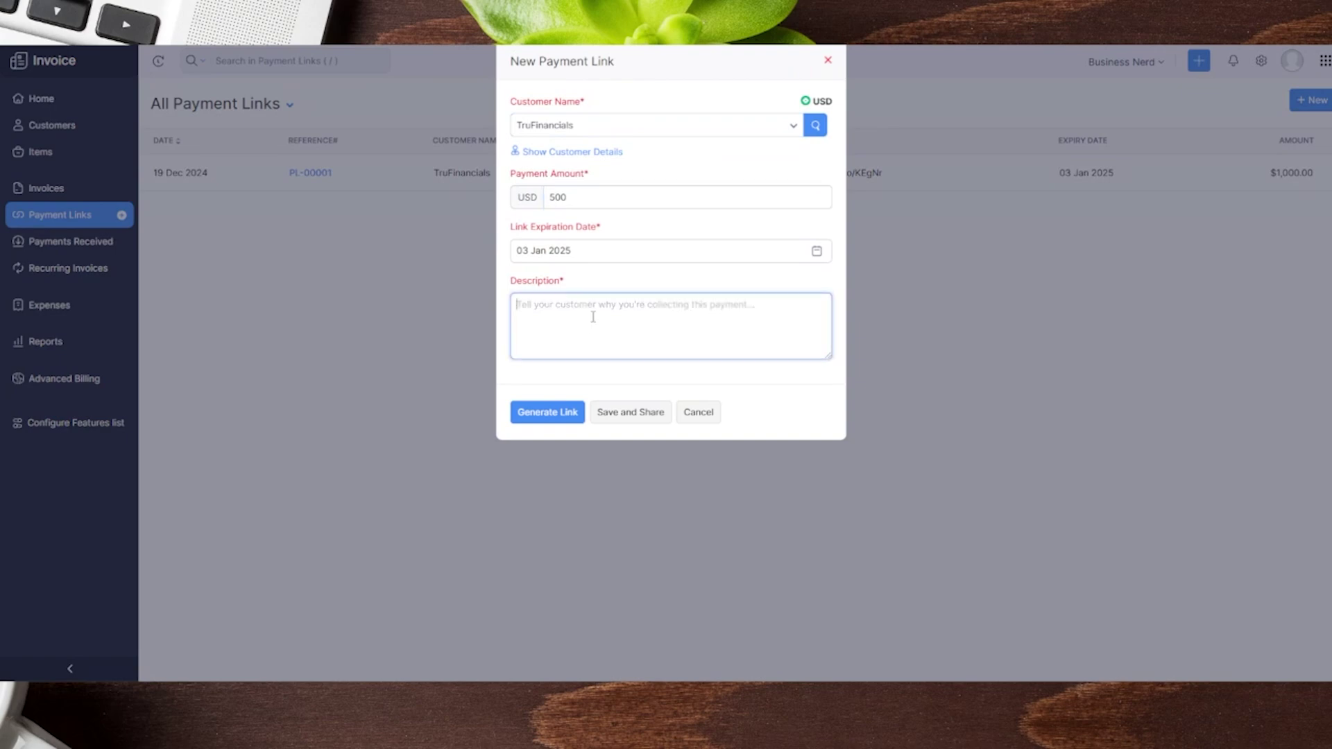
type("YouTube")
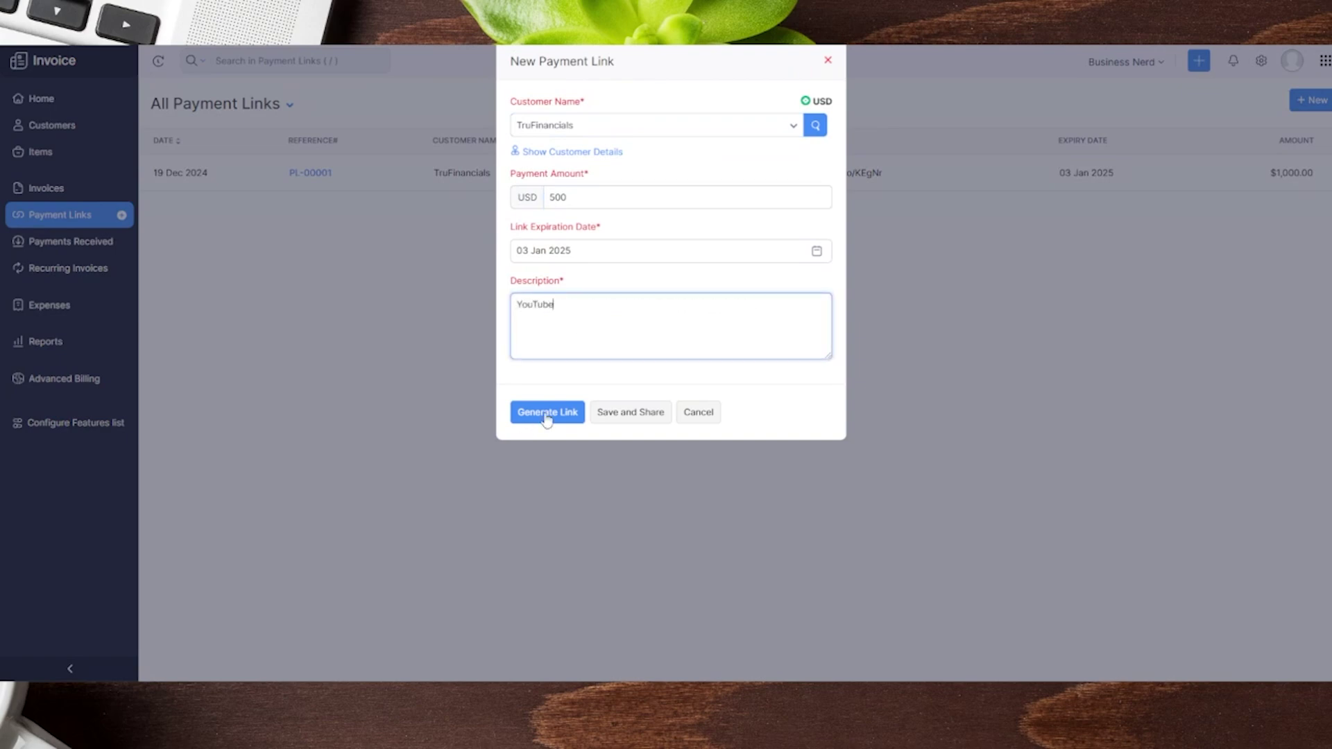
left_click(548, 420)
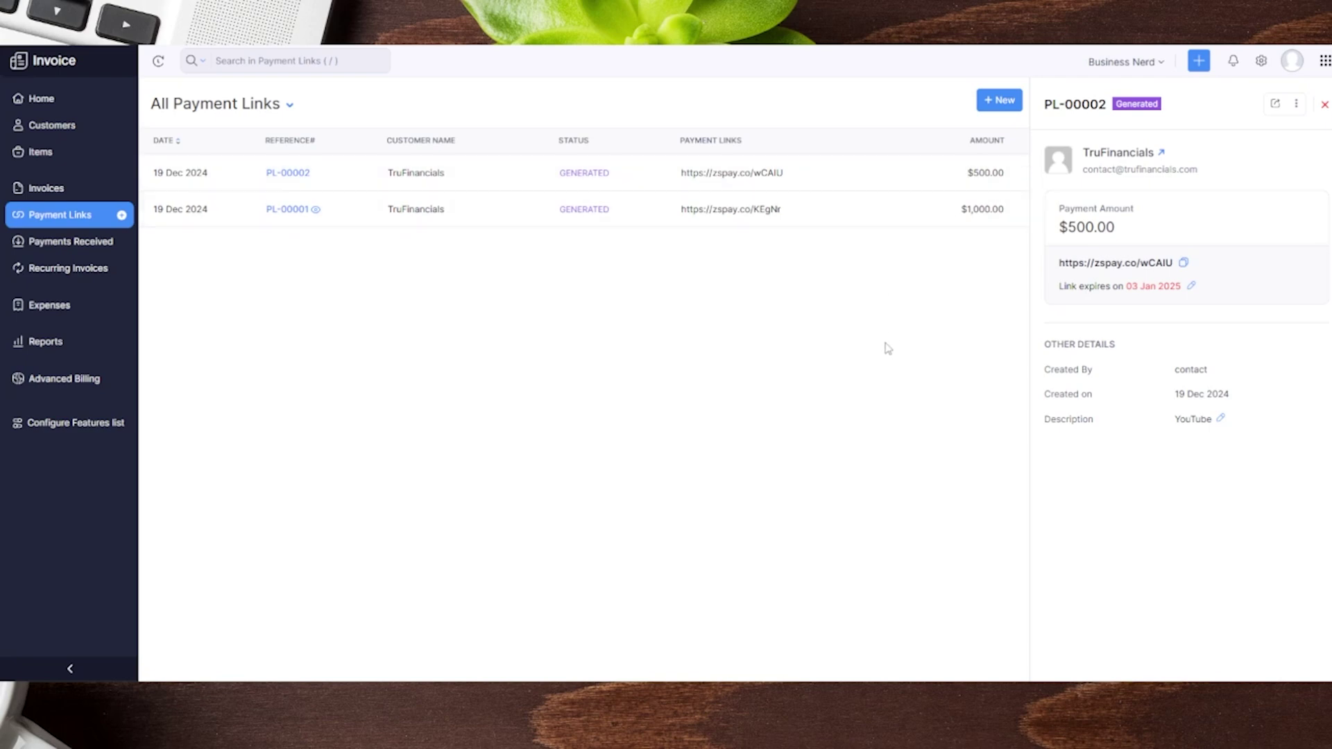
left_click(1261, 62)
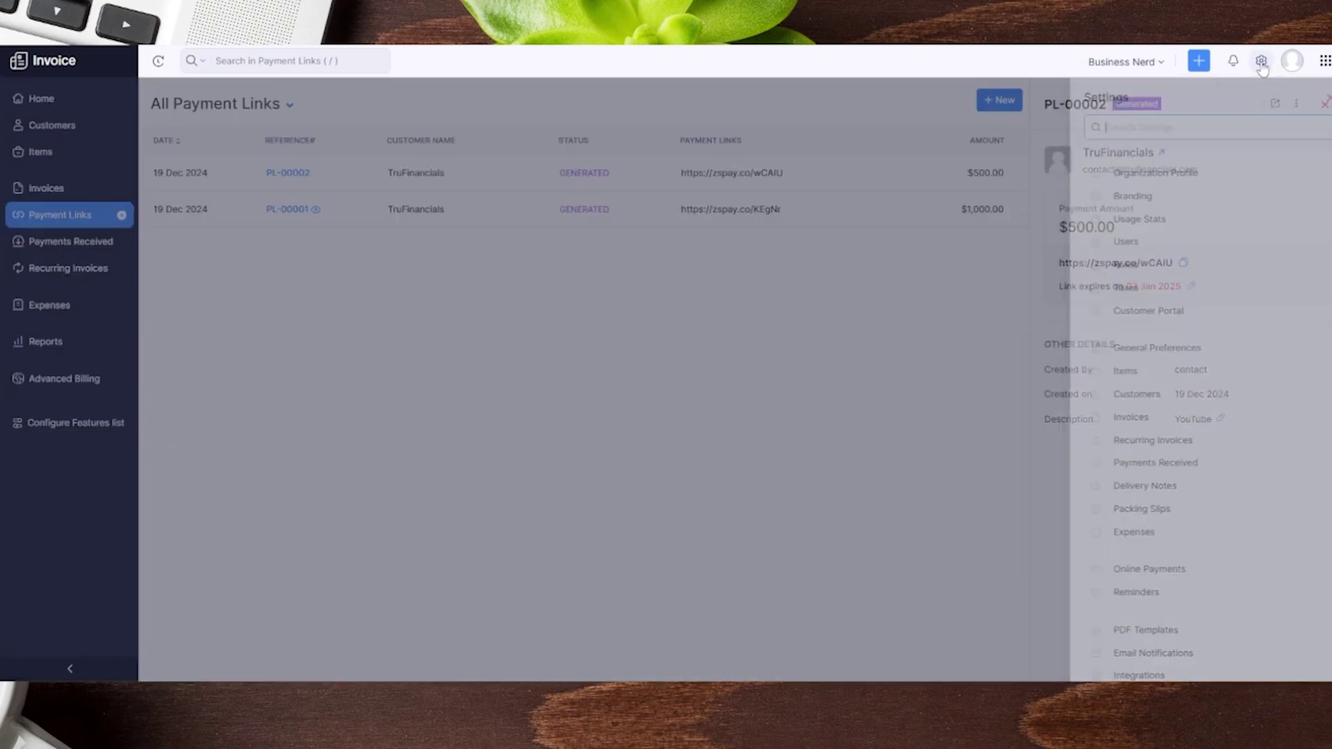
Open Online Payments settings, expand the gateway list, and review the ACH and PayPal options.
scroll(1169, 595, "down", 3)
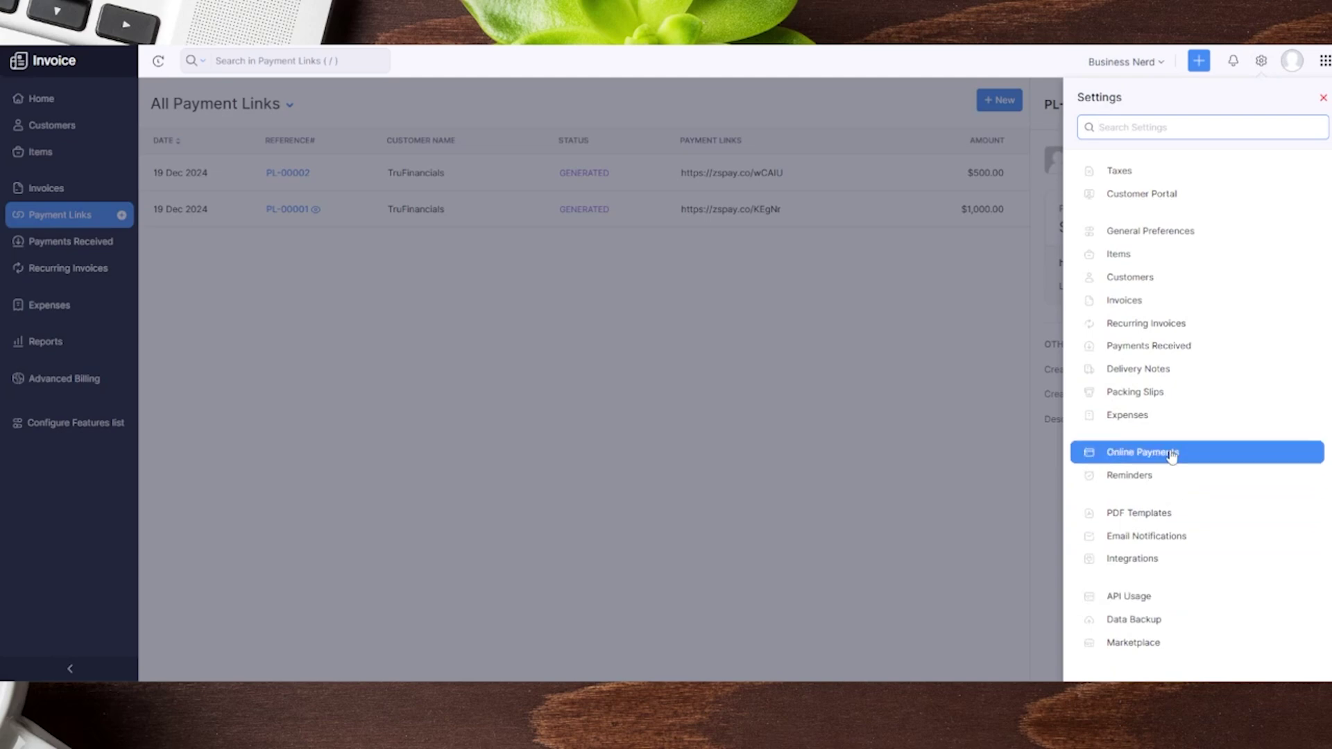
left_click(1171, 455)
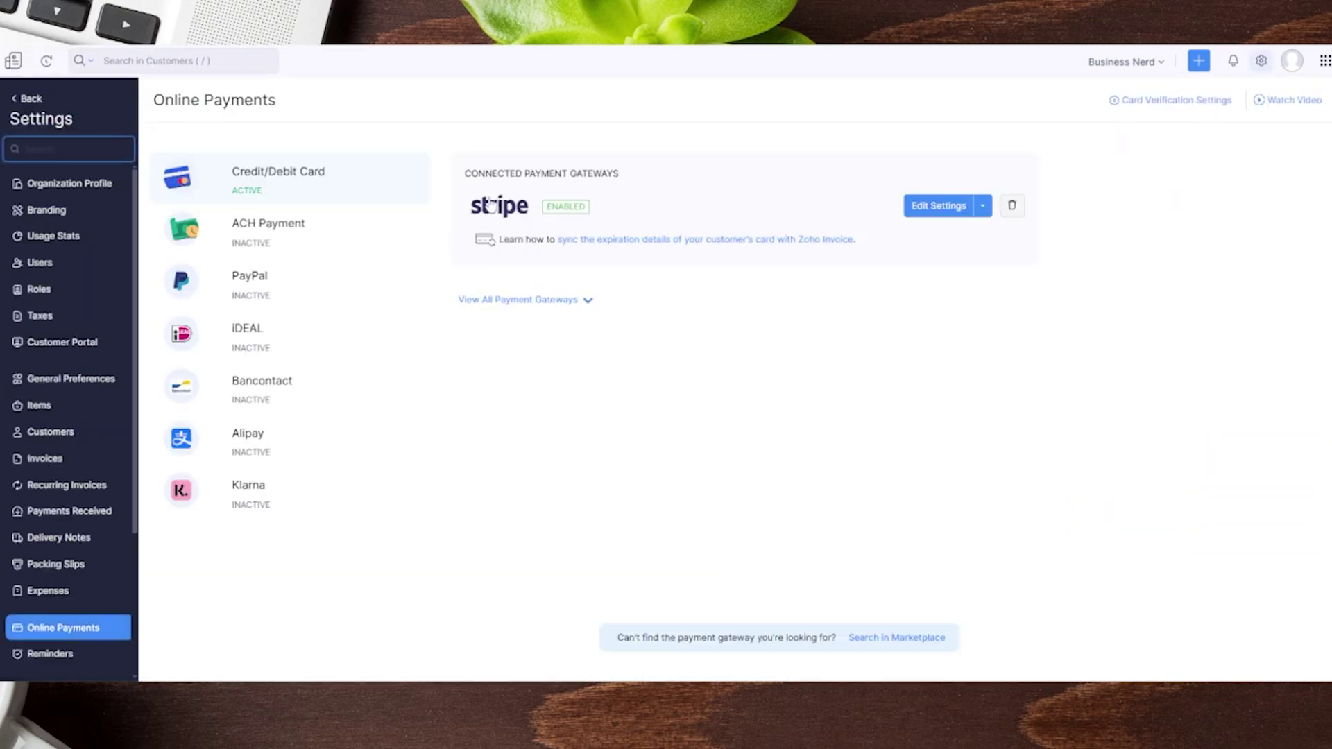
left_click(562, 302)
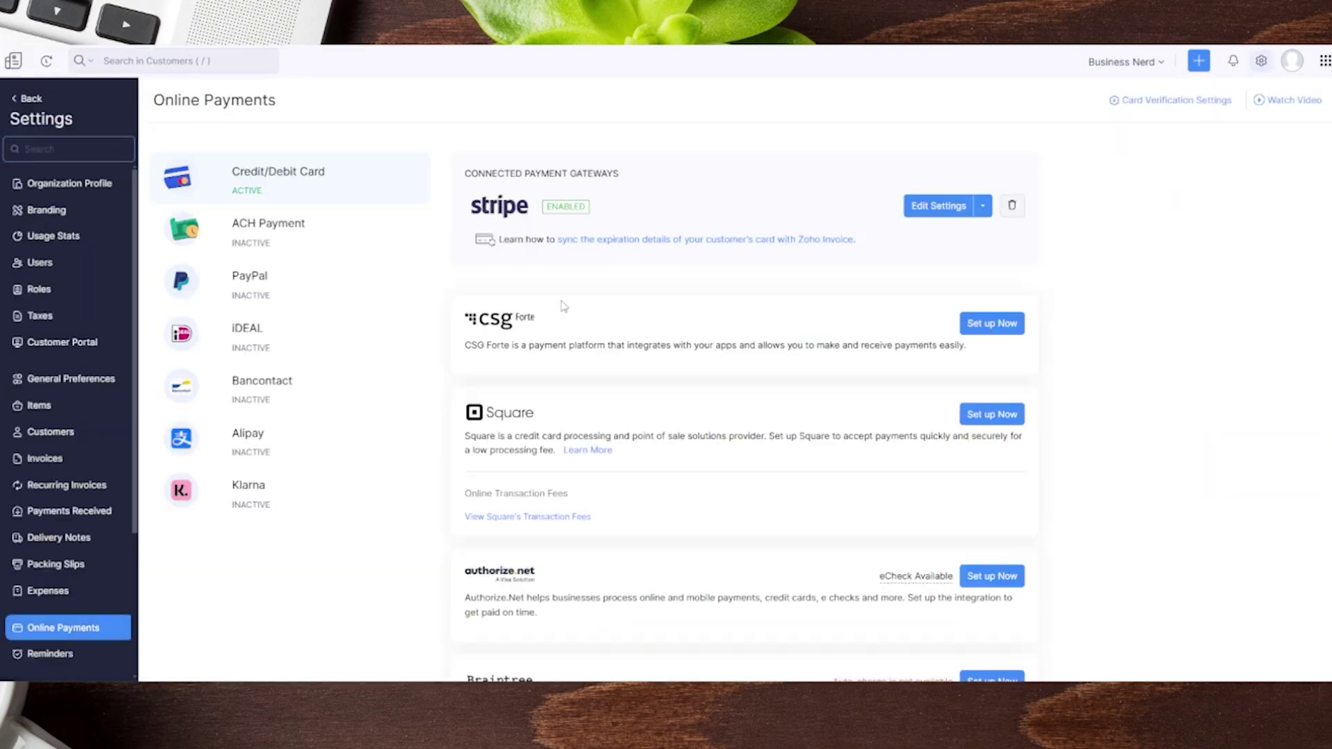
scroll(636, 401, "down", 5)
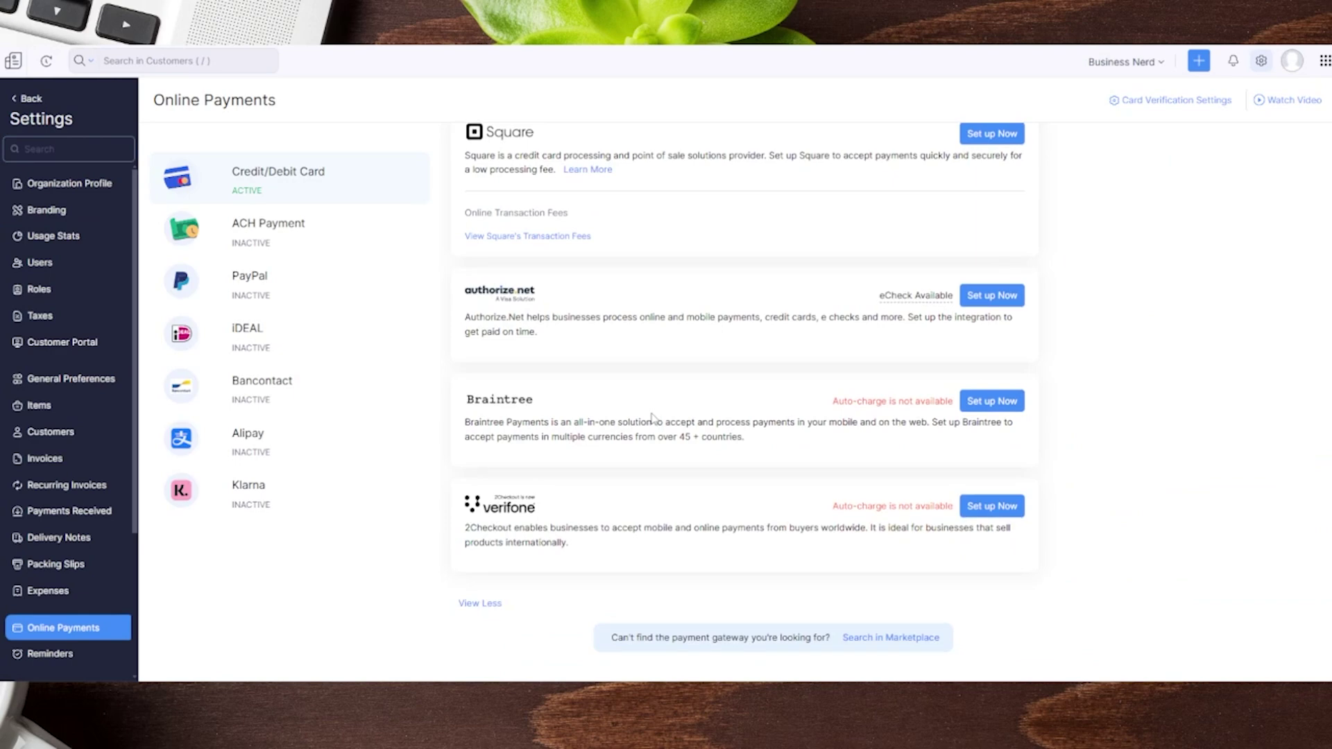
scroll(652, 417, "up", 2)
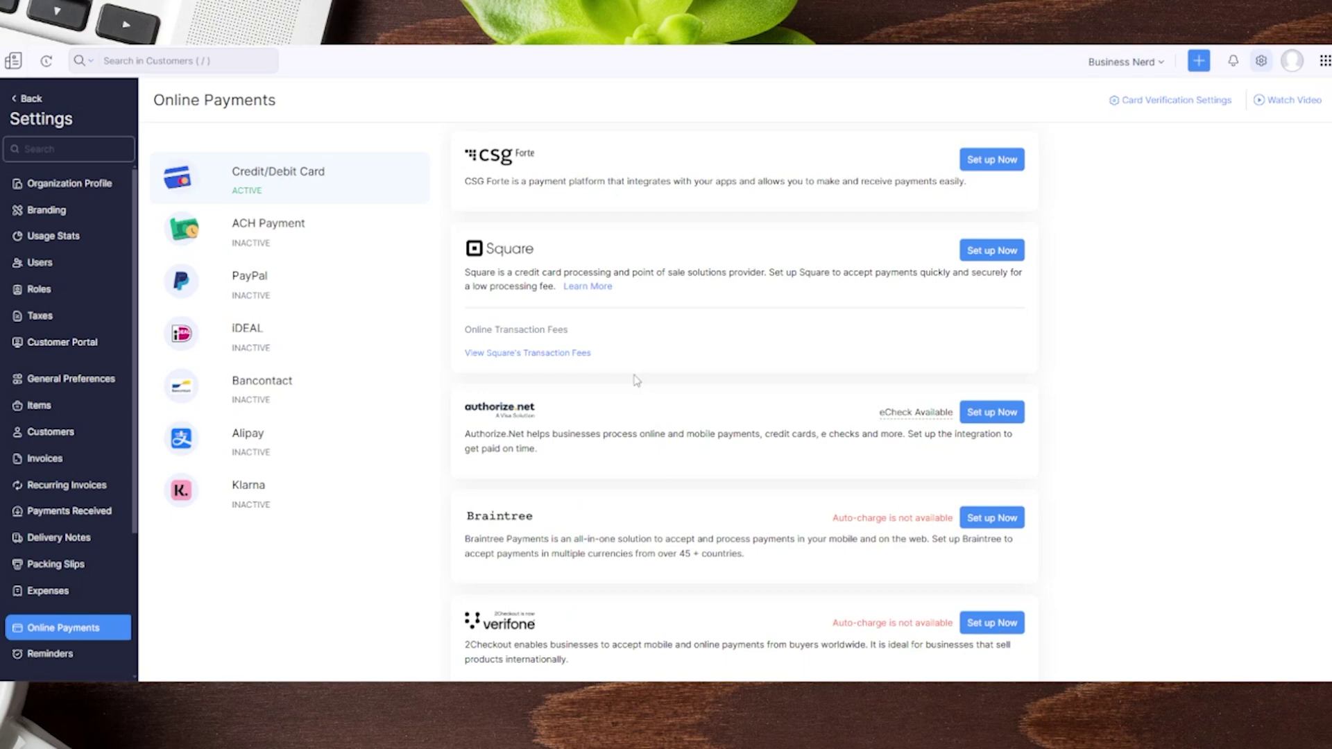
scroll(635, 379, "up", 2)
left_click(249, 242)
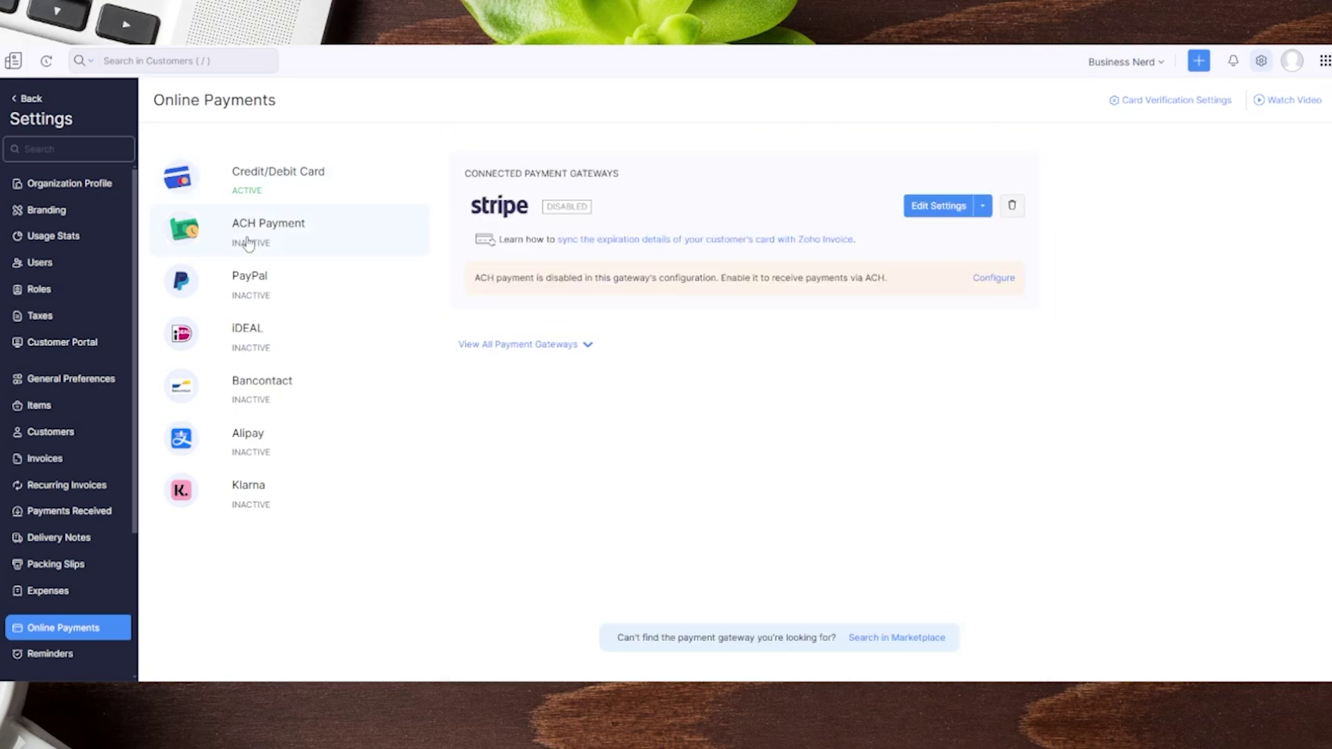
left_click(263, 285)
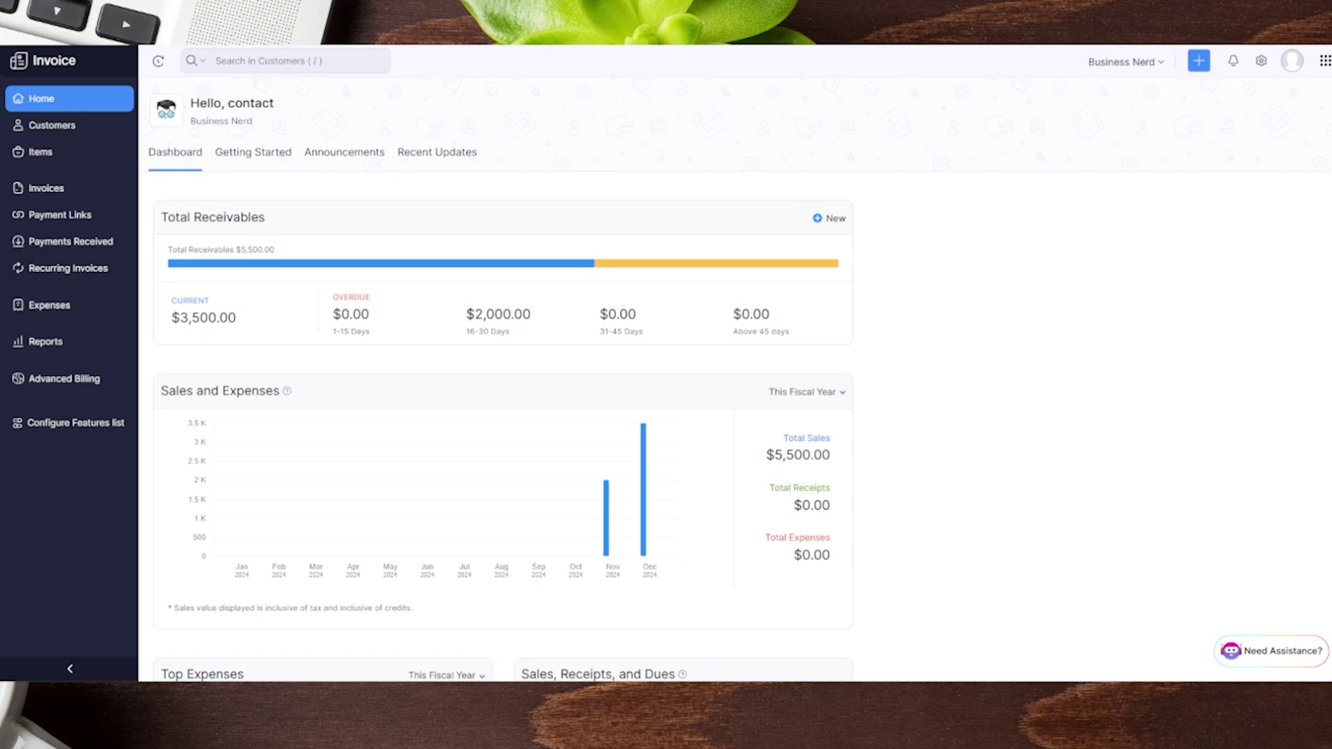
key("alt+shift+d")
mouse_move(718, 342)
left_mouse_down()
mouse_move(84, 336)
mouse_move(110, 321)
mouse_move(82, 336)
mouse_move(119, 355)
left_mouse_up()
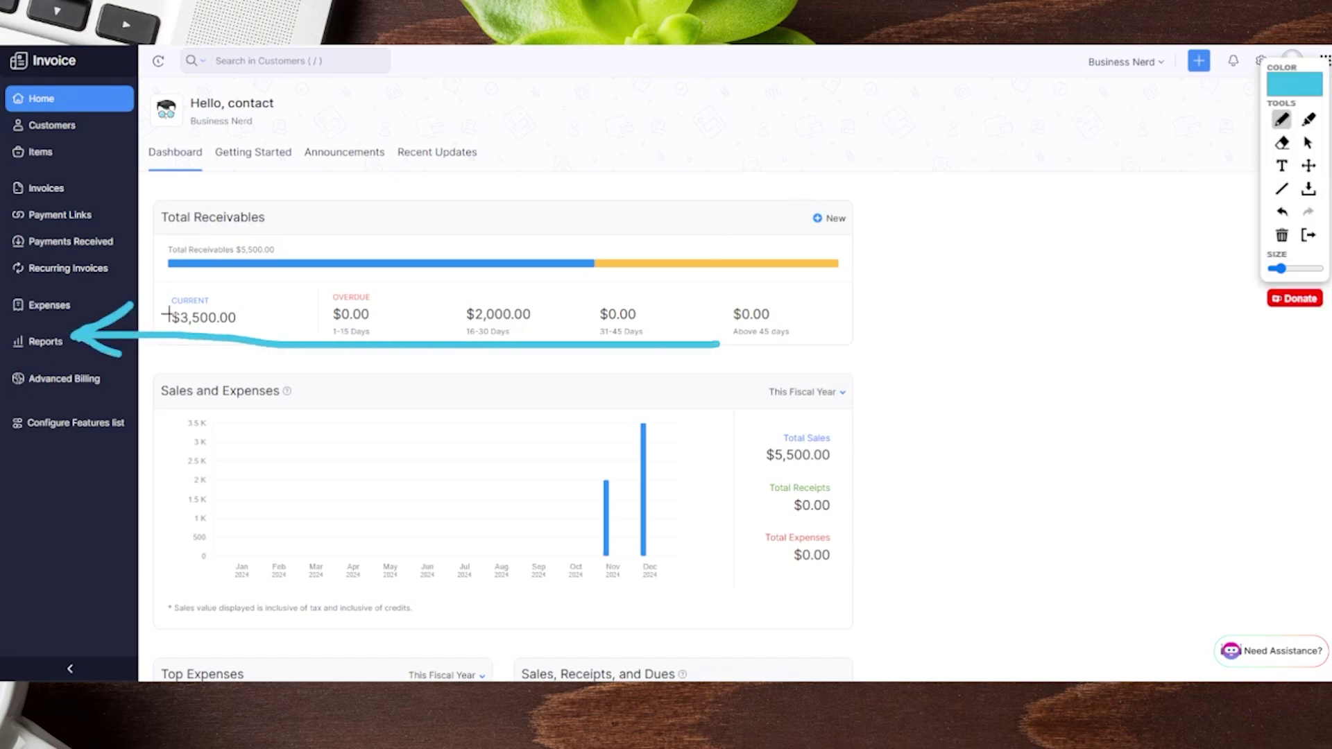
left_click(1307, 142)
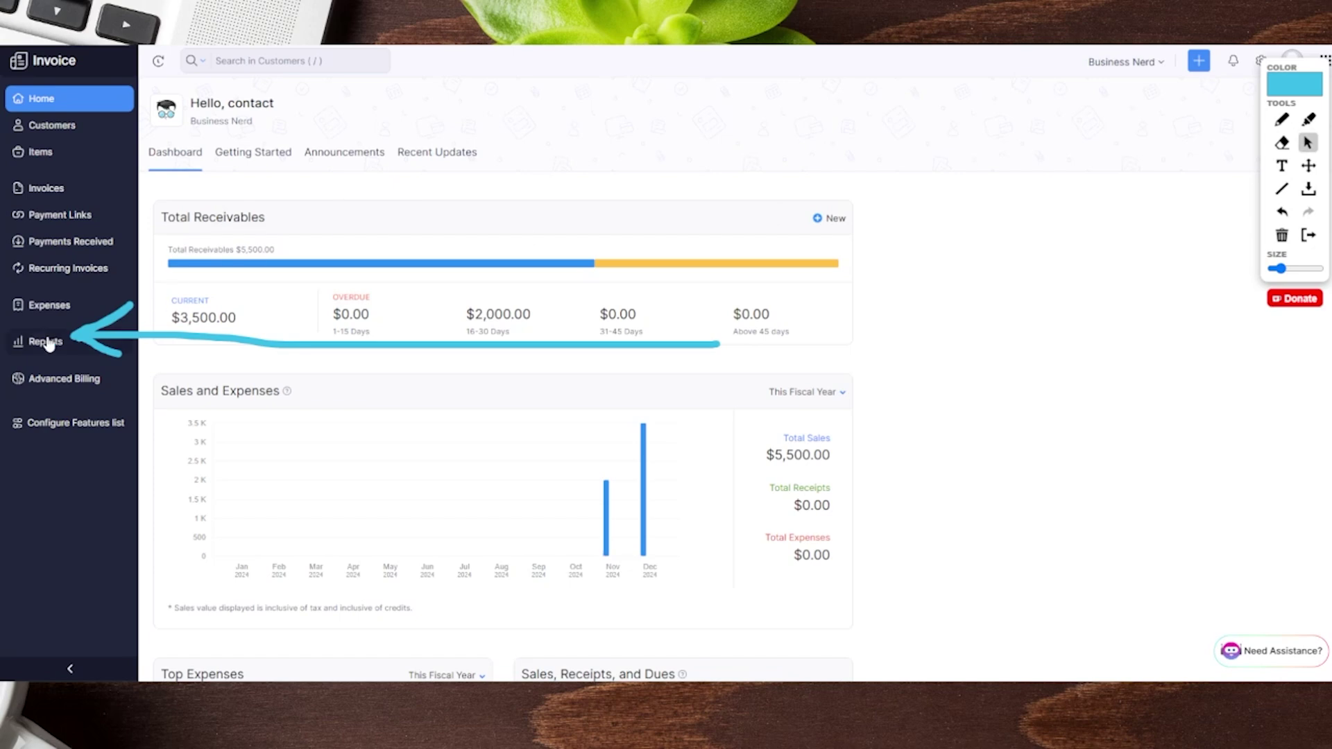
left_click(46, 342)
left_click(1282, 236)
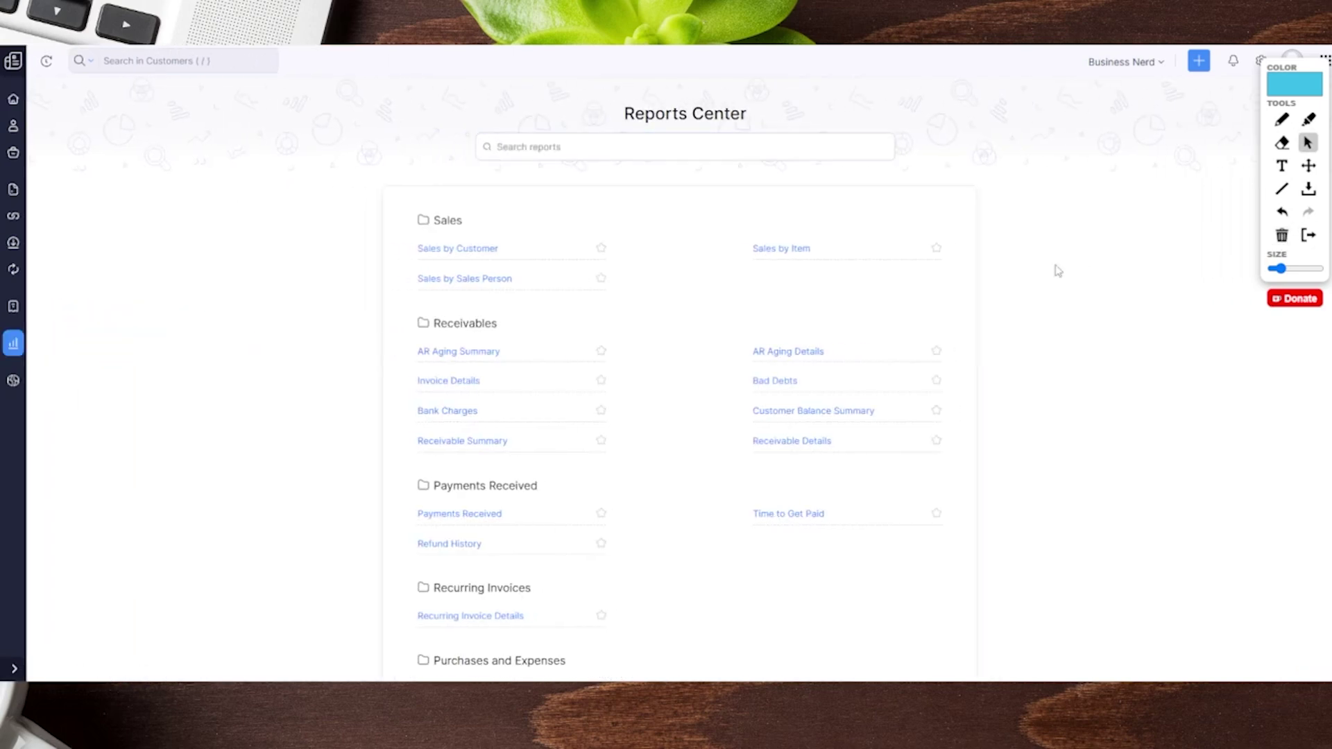
scroll(1056, 270, "down", 2)
scroll(1056, 271, "up", 2)
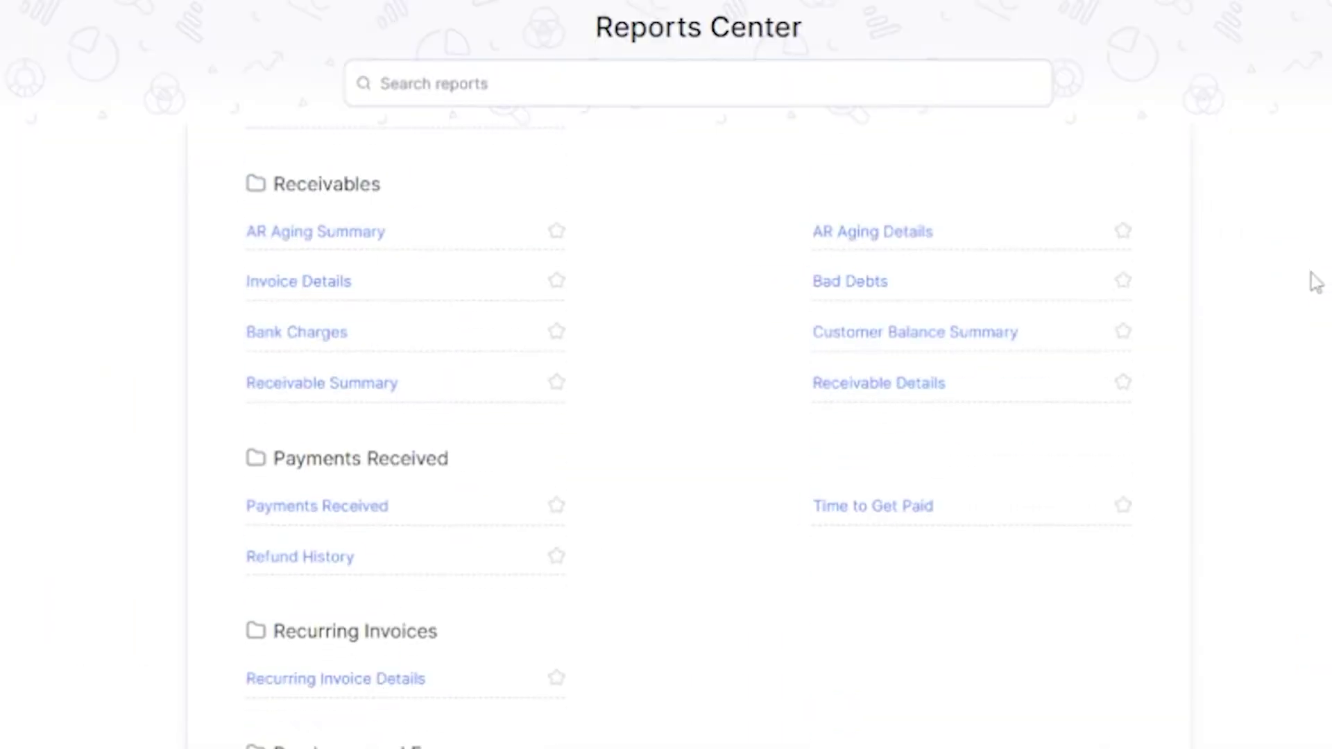
scroll(702, 444, "down", 1)
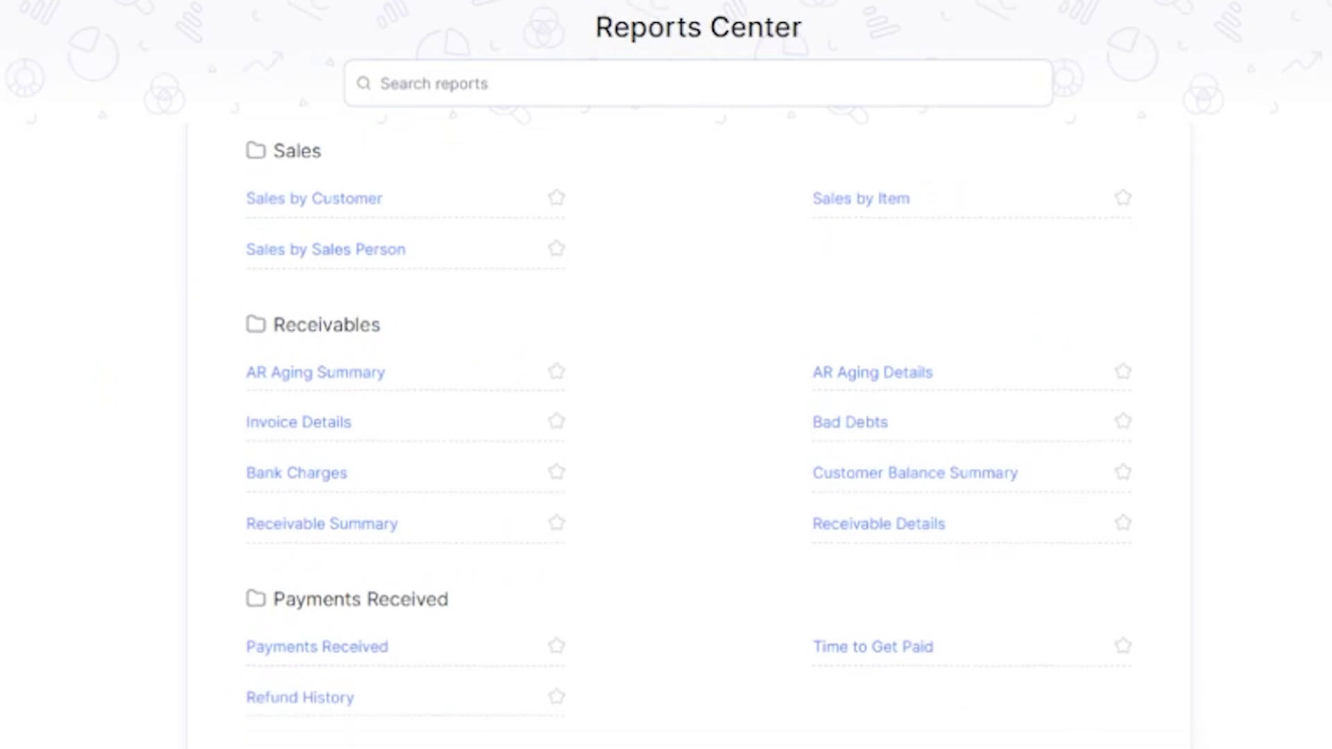
left_click(459, 82)
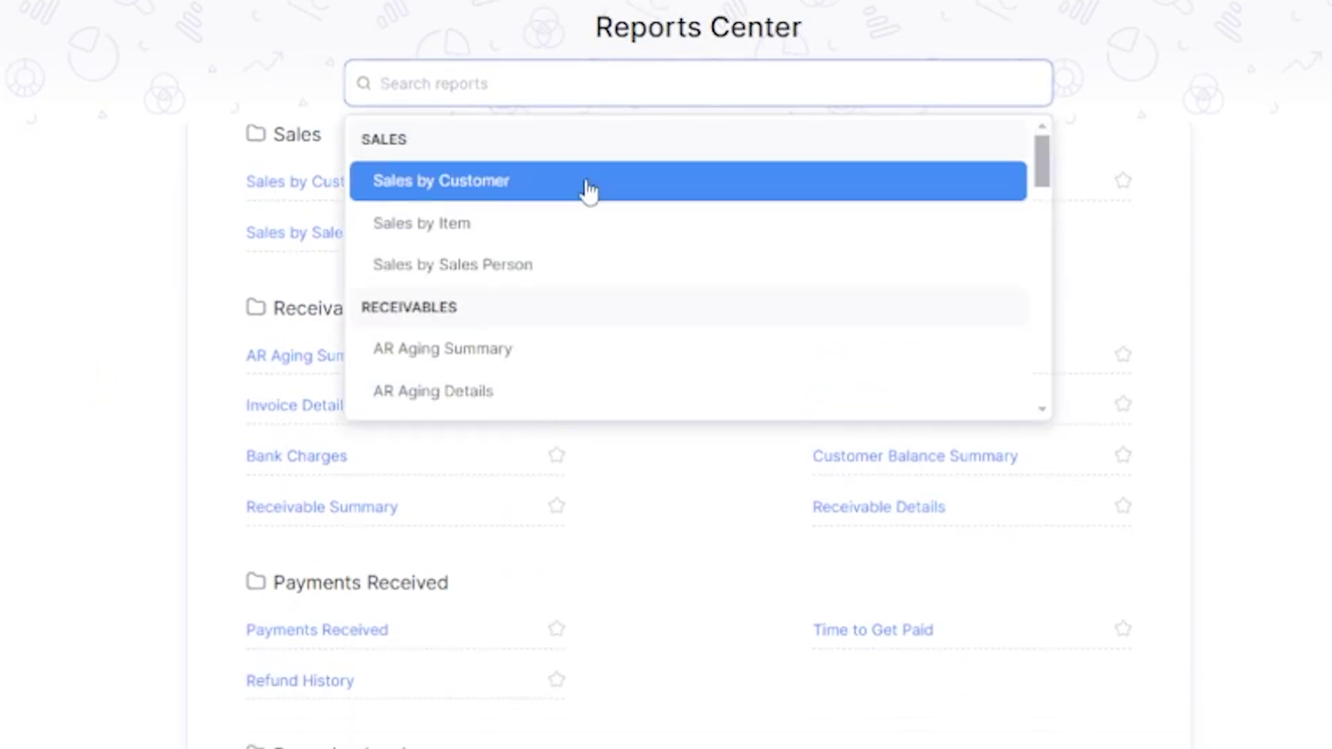
key("Escape")
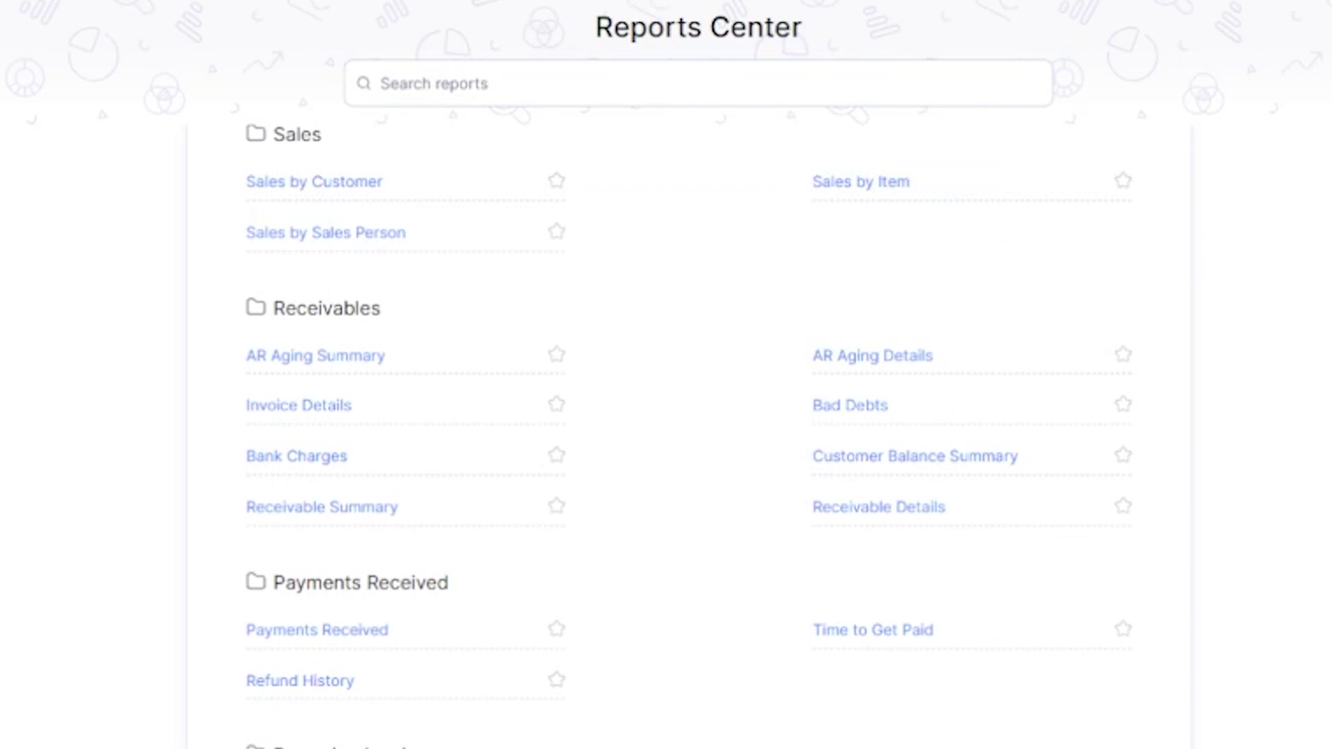
scroll(689, 435, "down", 3)
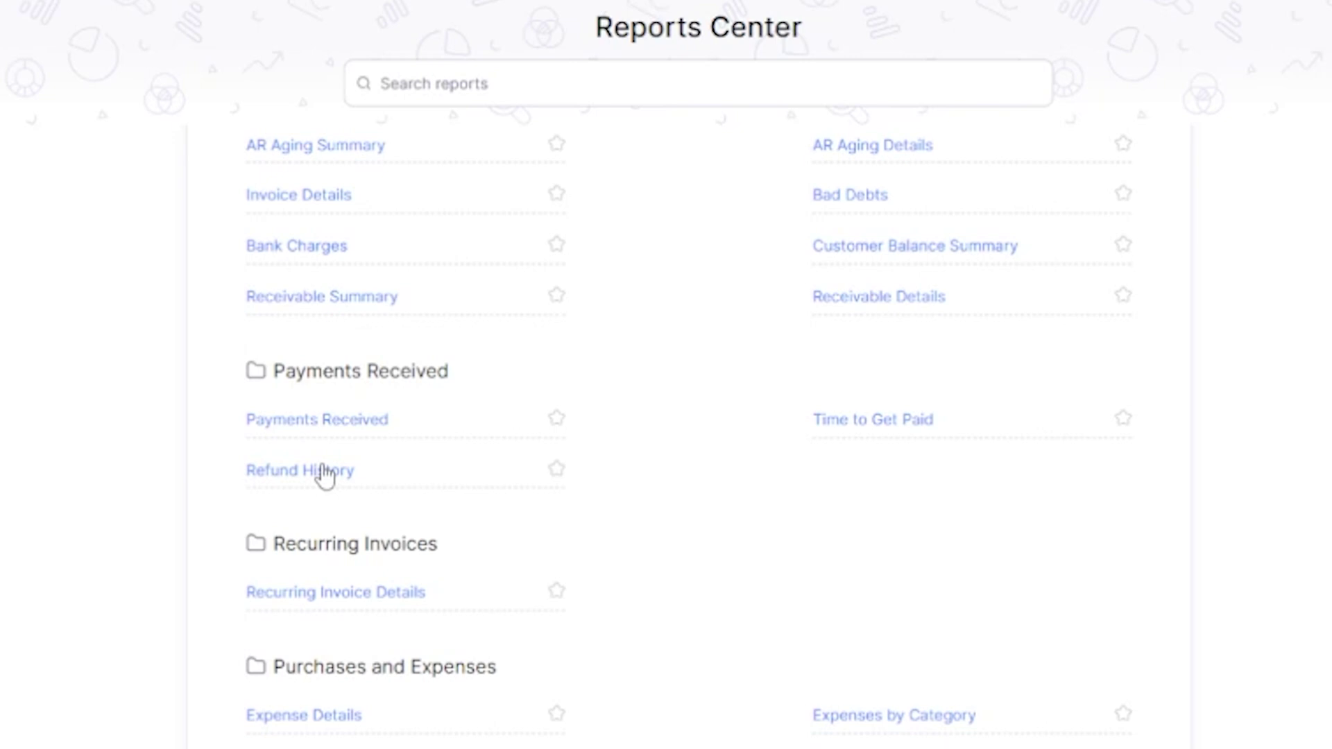
scroll(375, 628, "down", 3)
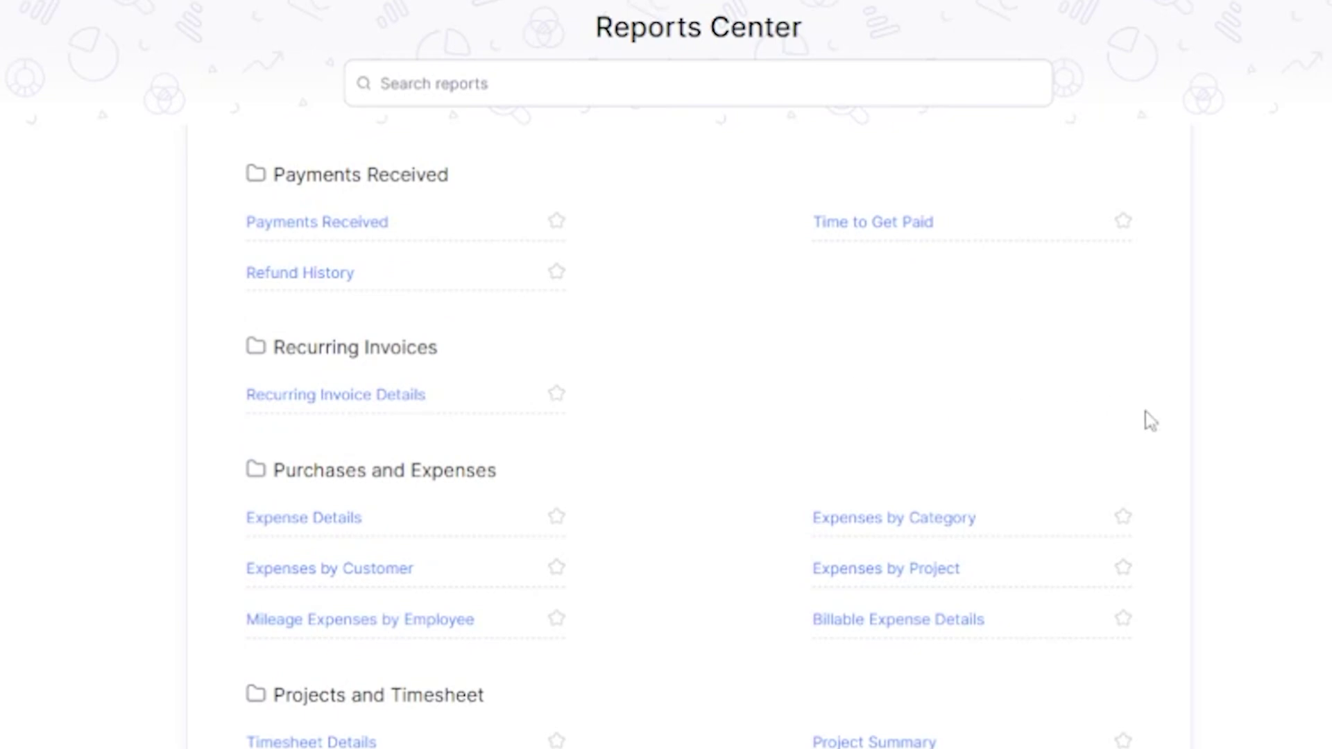
scroll(1144, 419, "up", 7)
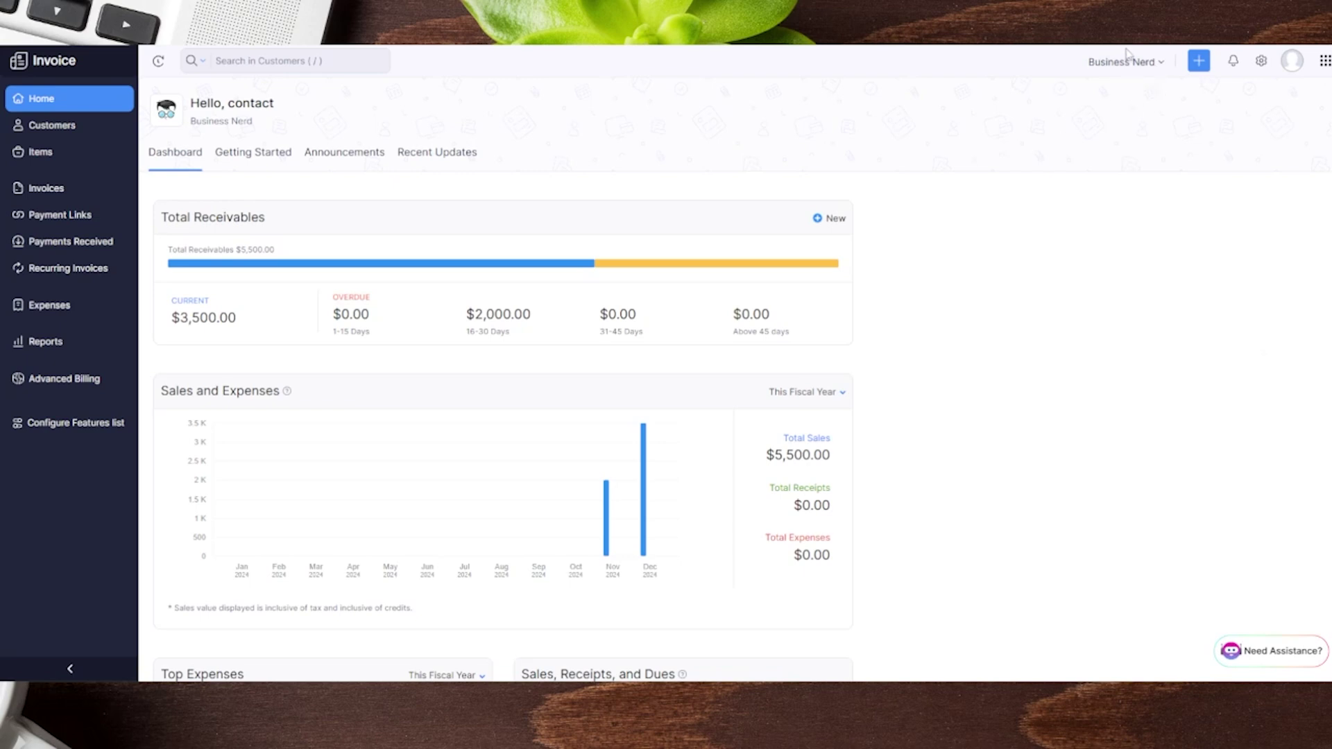
Show the organizations list from the Business Nerd organization dropdown, back on the Home dashboard.
key("alt+shift+d")
mouse_move(1117, 74)
left_mouse_down()
mouse_move(1034, 124)
mouse_move(1054, 58)
left_mouse_up()
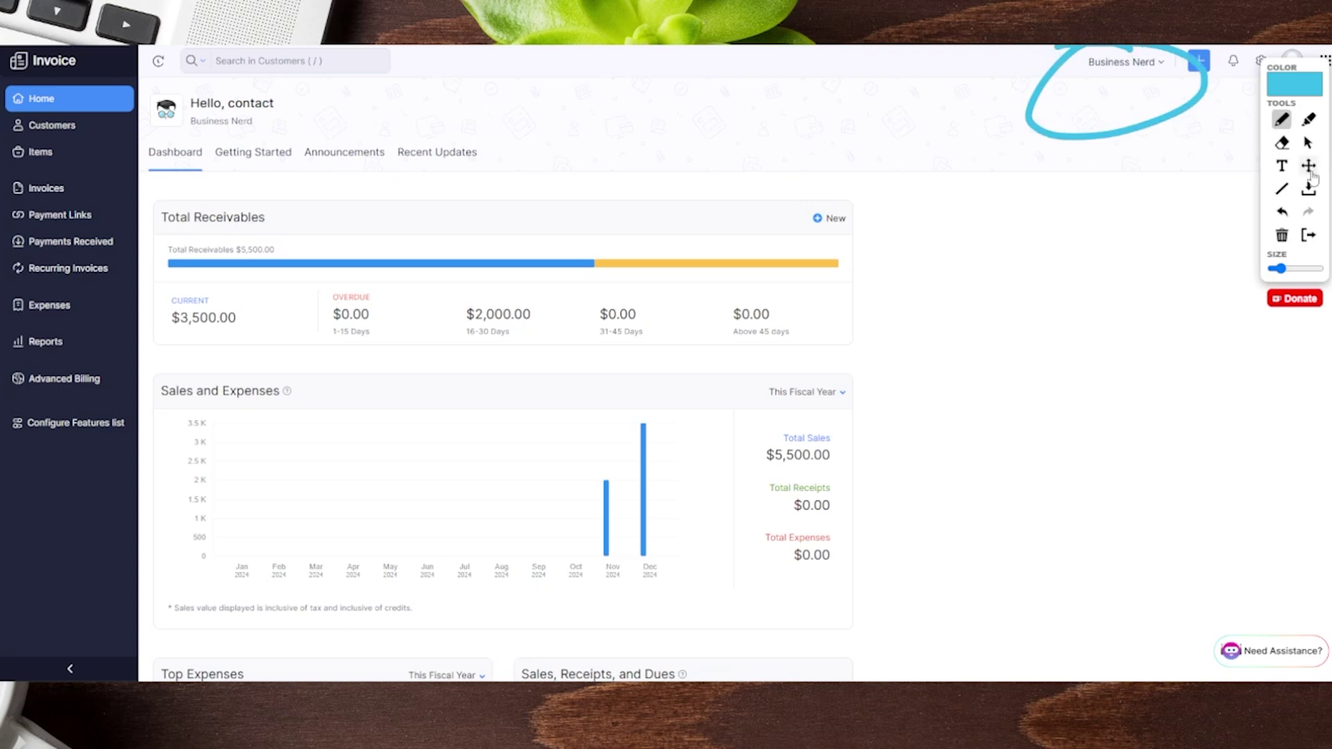
left_click(1282, 234)
left_click(1308, 142)
left_click(1162, 64)
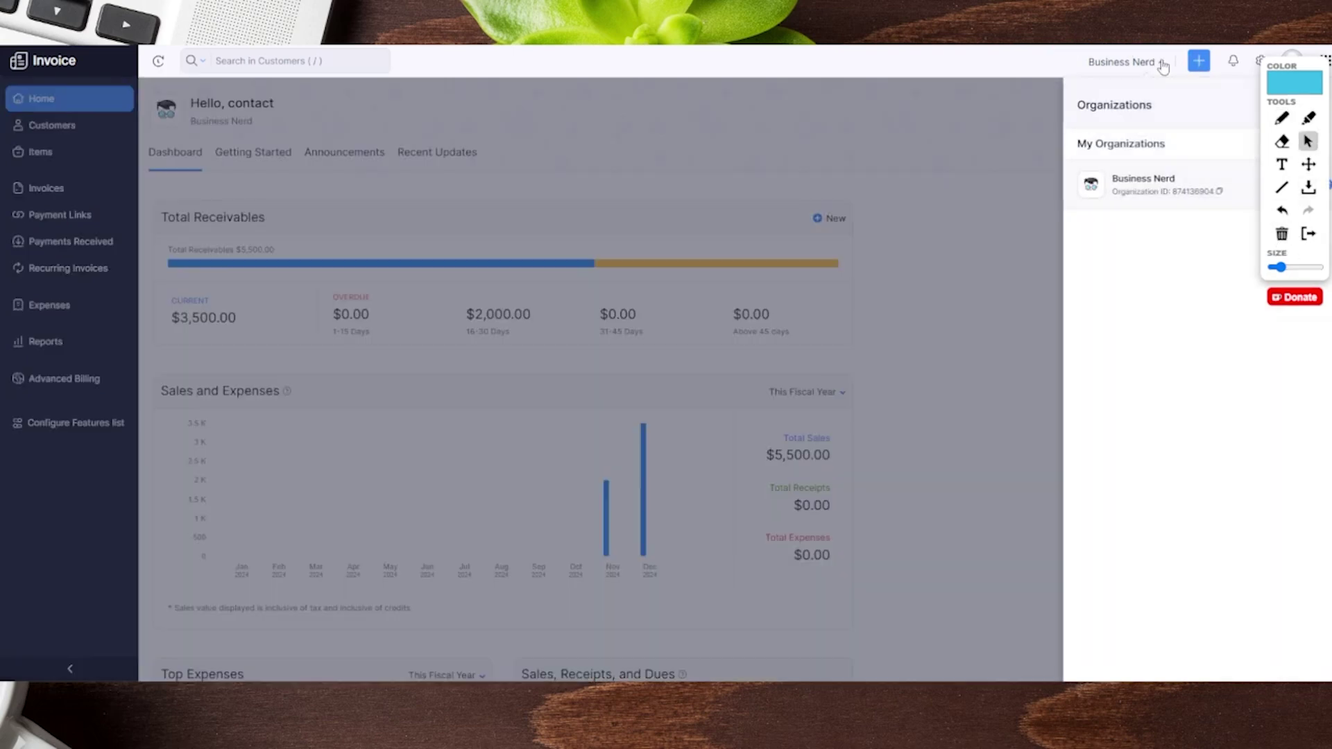
left_click_drag(1281, 75, 1269, 455)
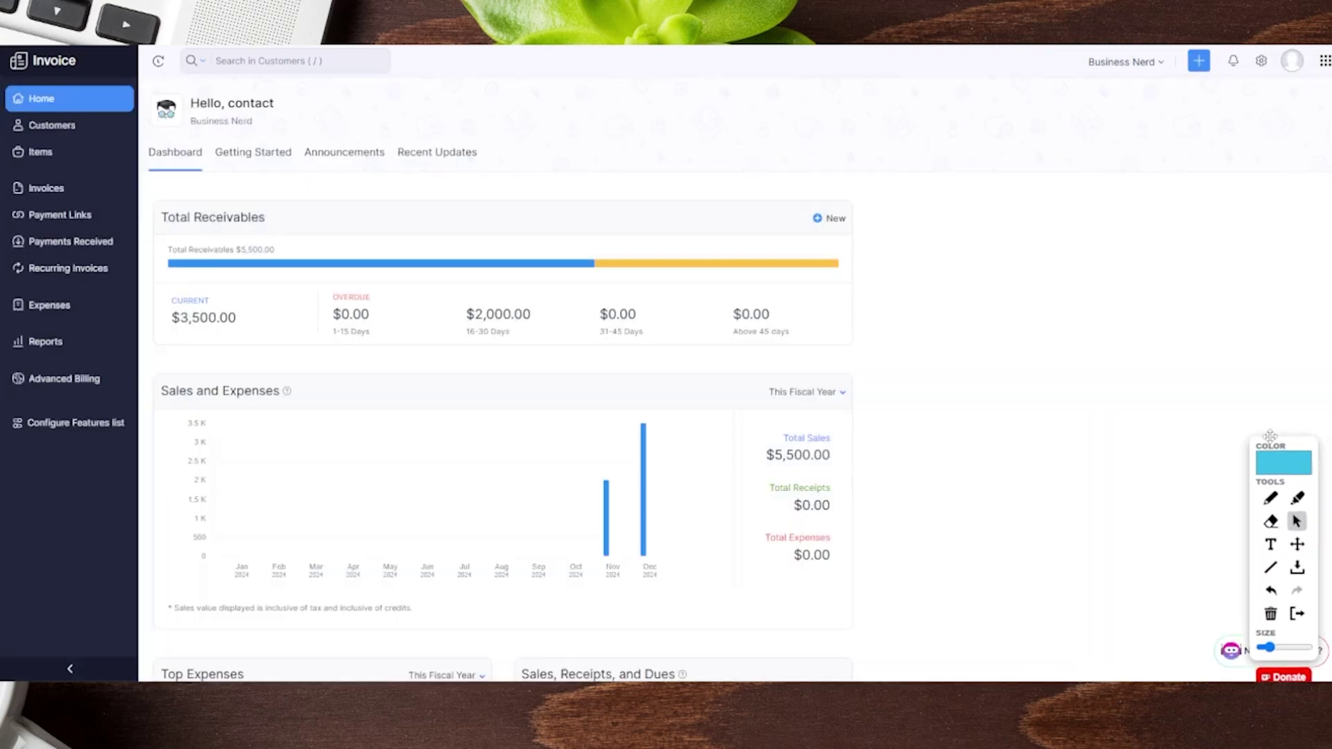
left_click(1163, 62)
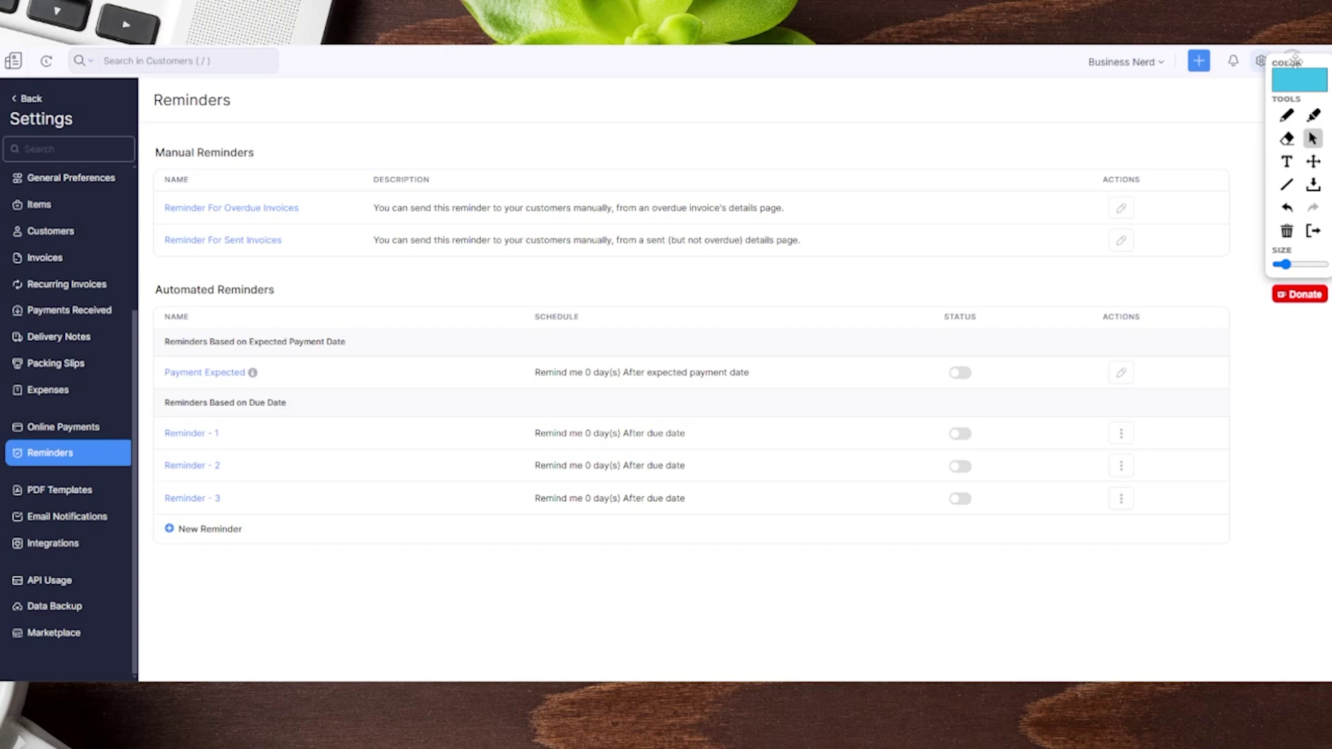
Open the Invoice PDF Templates settings page showing the single Standard Template.
left_click(1287, 115)
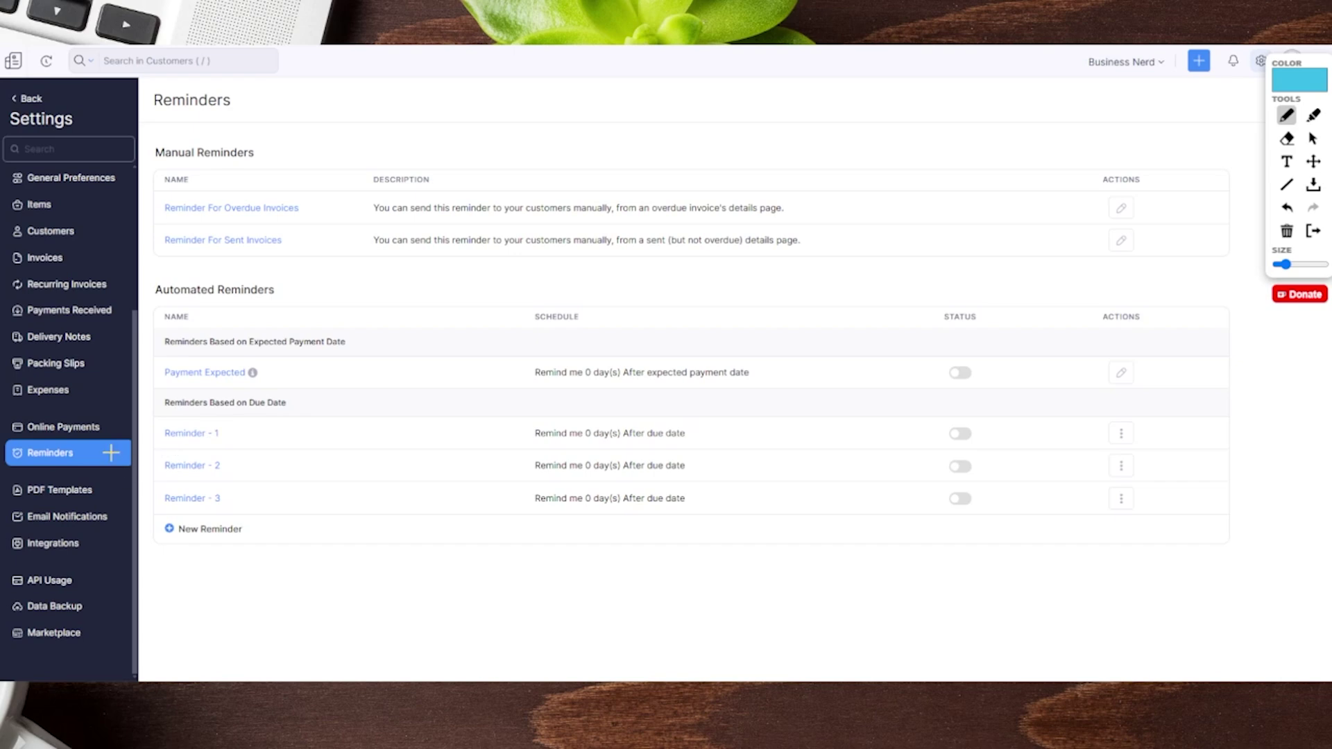
left_click_drag(111, 452, 277, 406)
left_click(1287, 234)
mouse_move(178, 390)
left_mouse_down()
mouse_move(147, 511)
mouse_move(819, 554)
mouse_move(987, 535)
mouse_move(267, 393)
left_mouse_up()
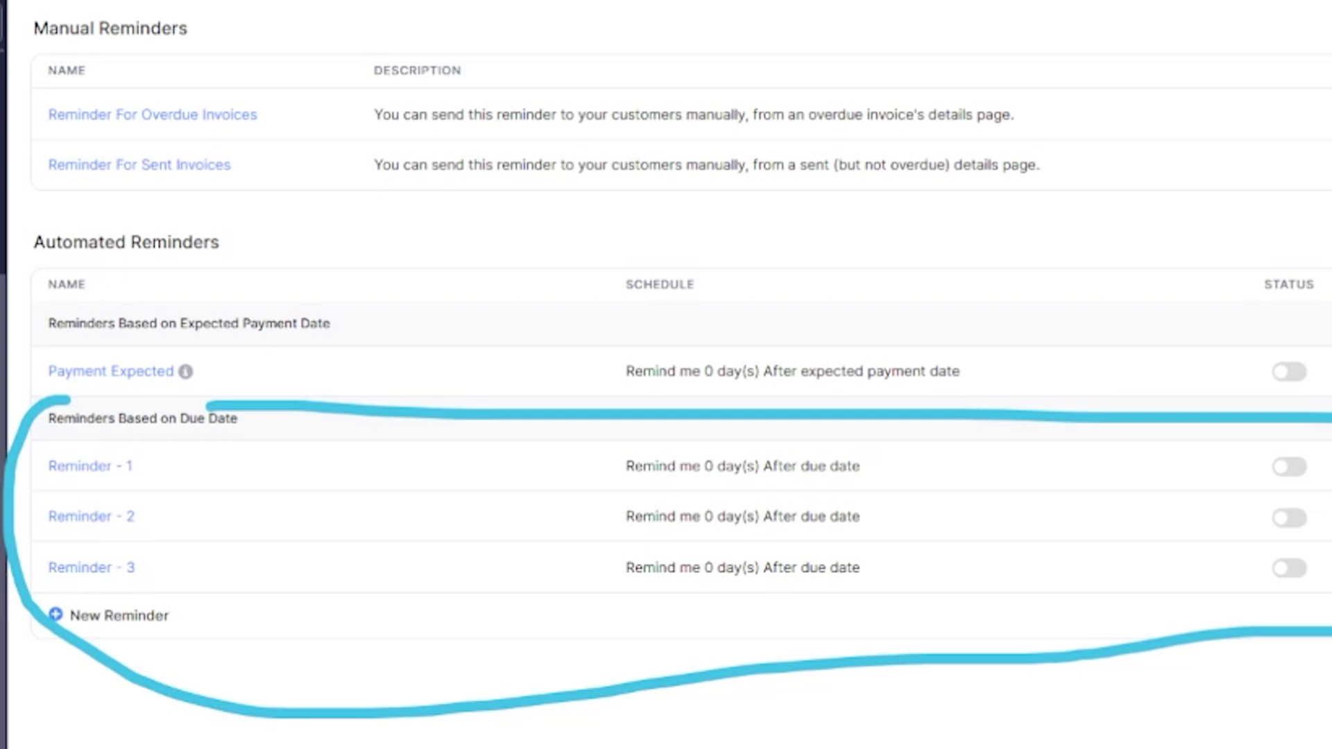
left_click(60, 492)
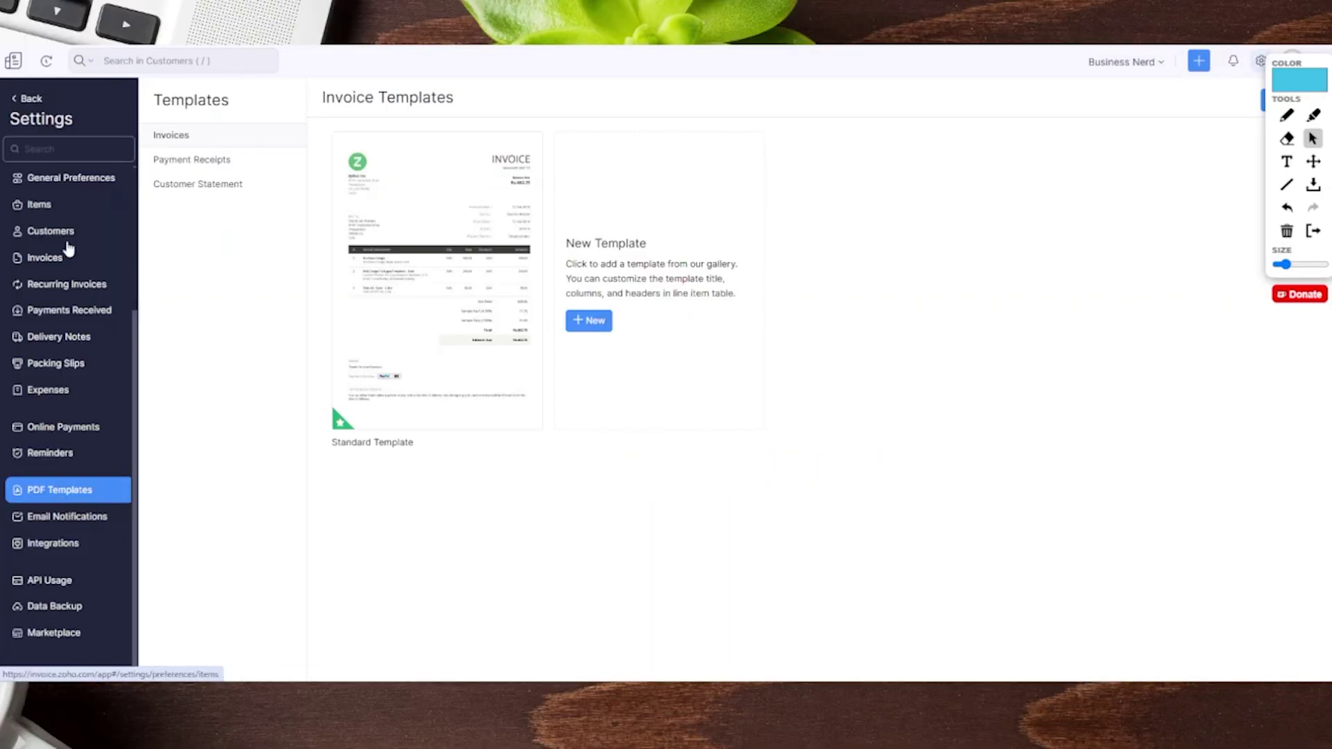
View Email Notifications, then the Integrations page listing Zoho CRM, Bigin, Projects, People, Sign and SalesIQ.
mouse_move(489, 208)
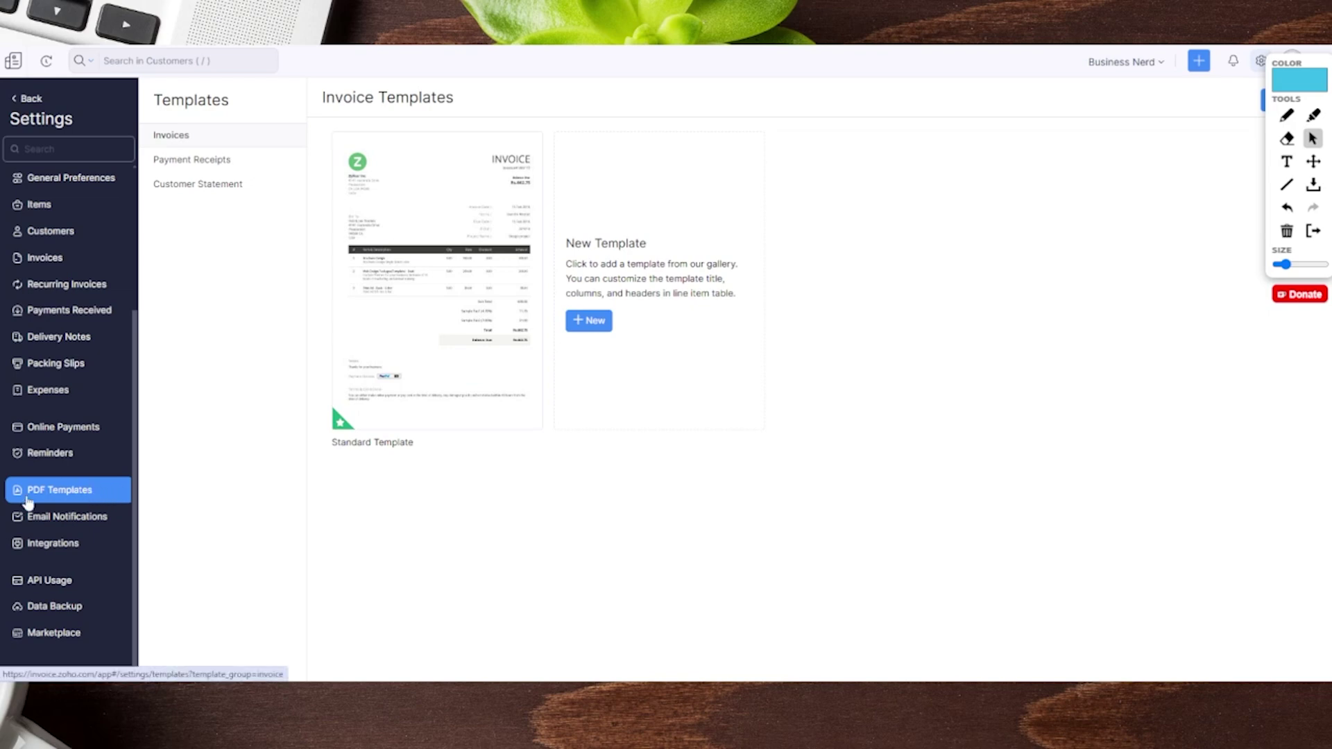
left_click(86, 519)
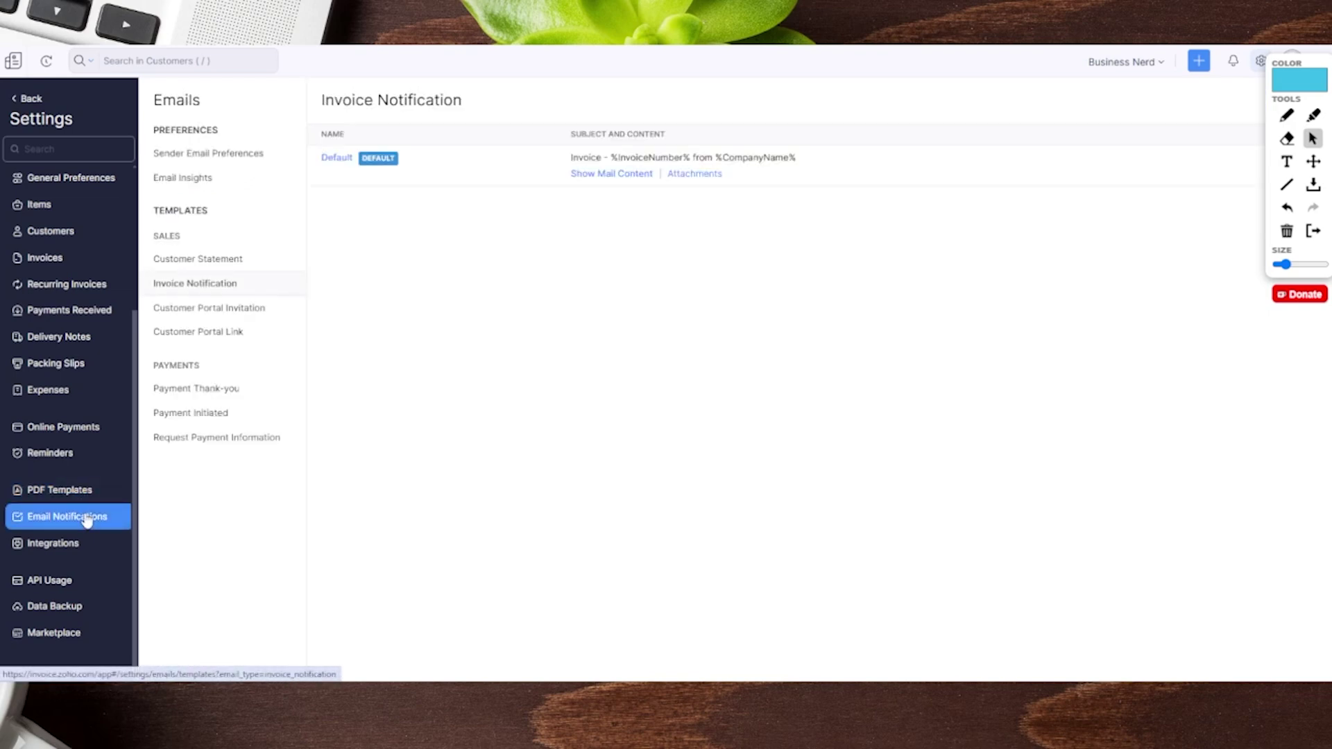
left_click(68, 544)
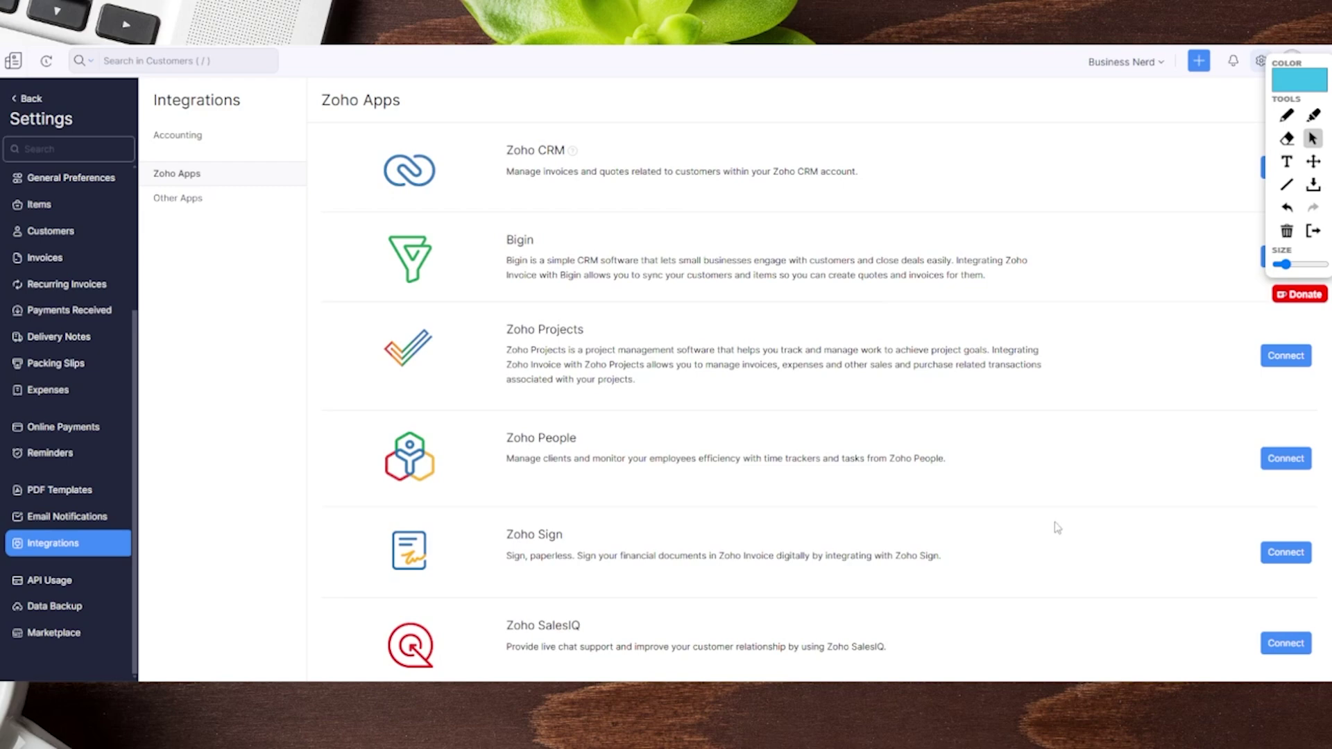
Check Other Apps integrations, then browse Marketplace extensions like Zoho Mail, Easebuzz, GoCardless and Stripe.
scroll(1040, 519, "down", 3)
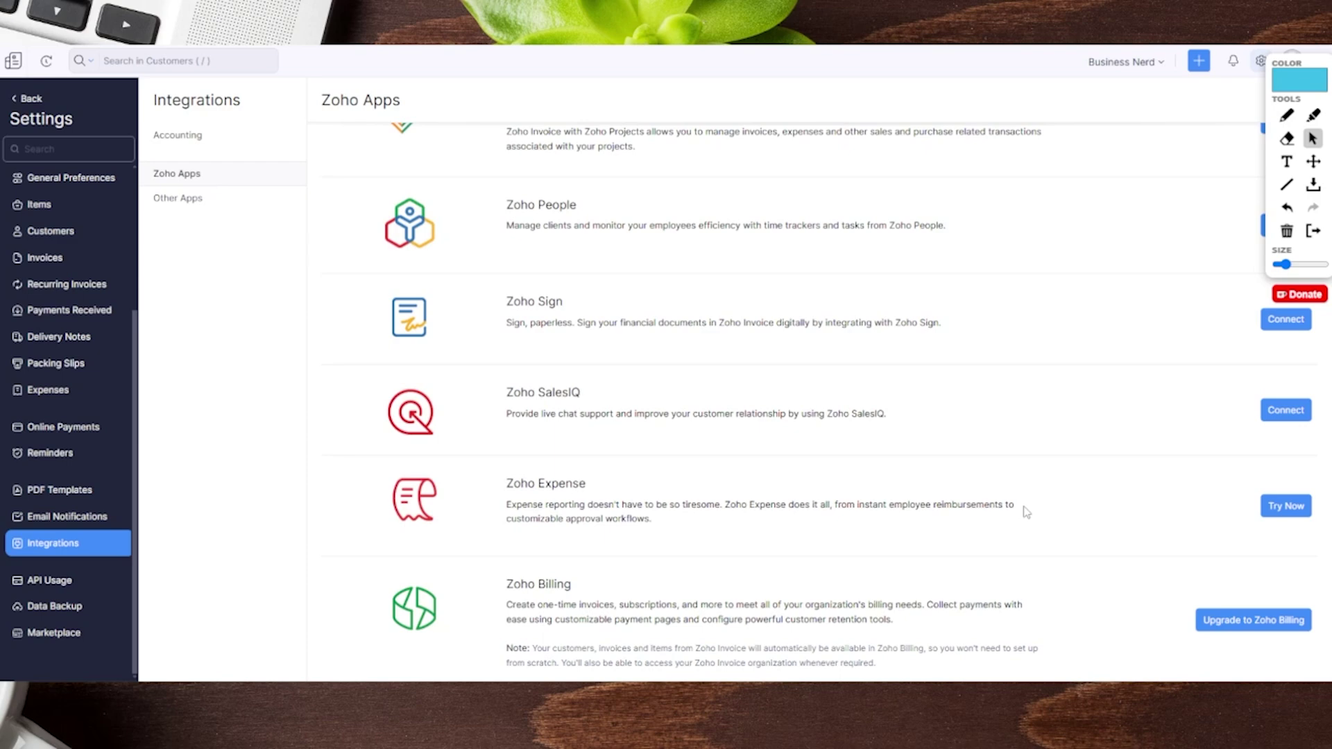
left_click(196, 198)
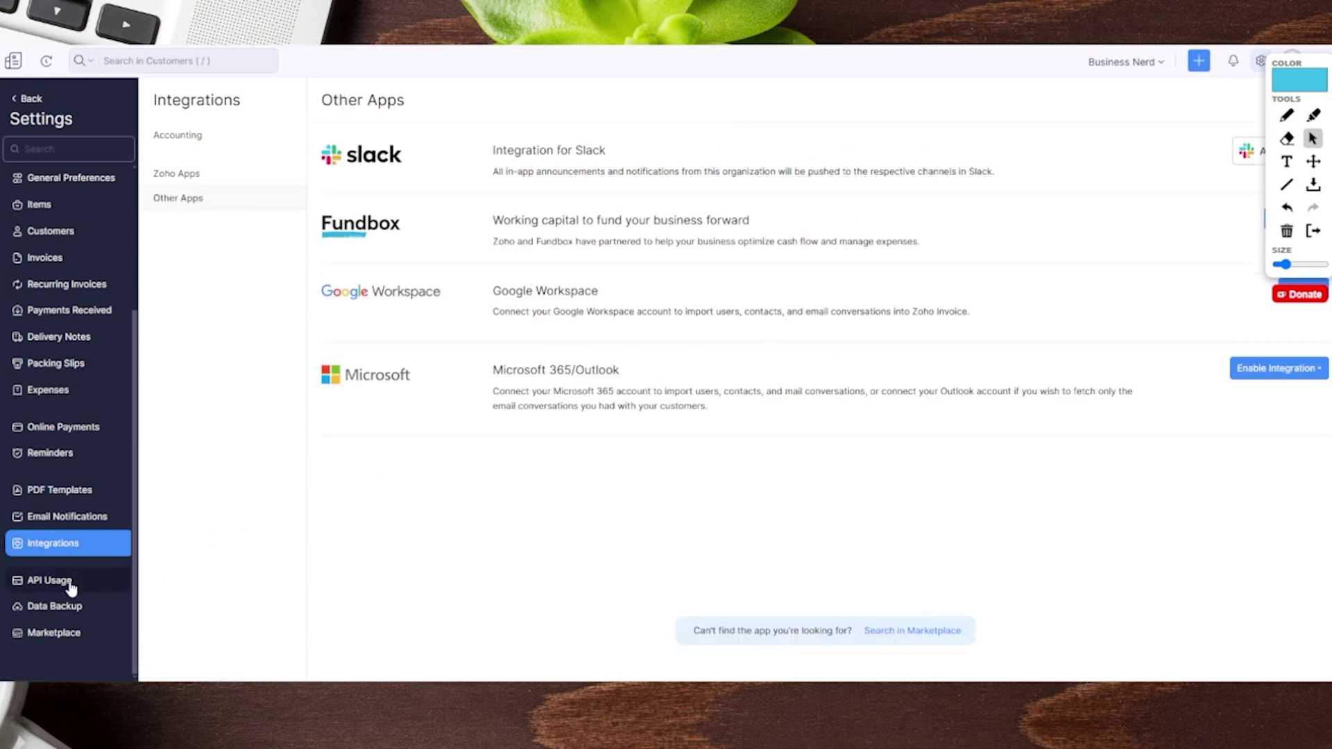
left_click(70, 639)
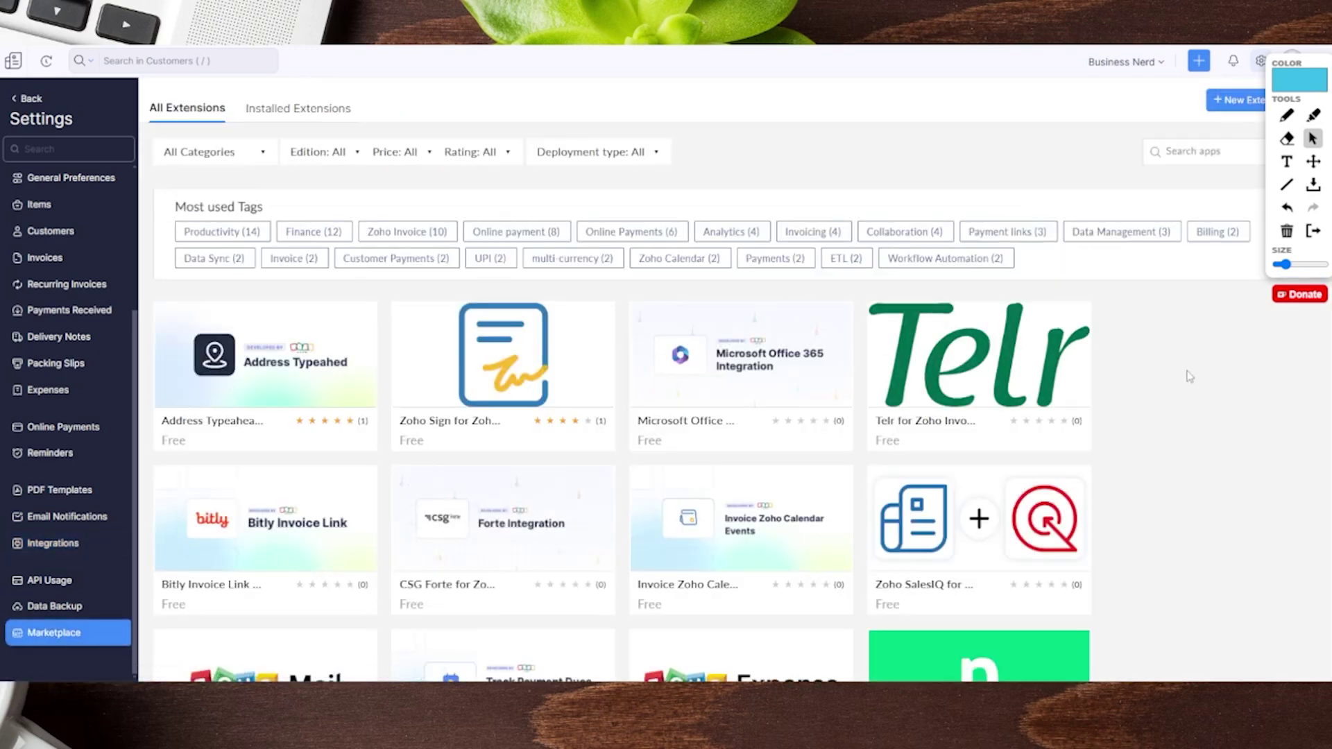
scroll(1189, 377, "down", 6)
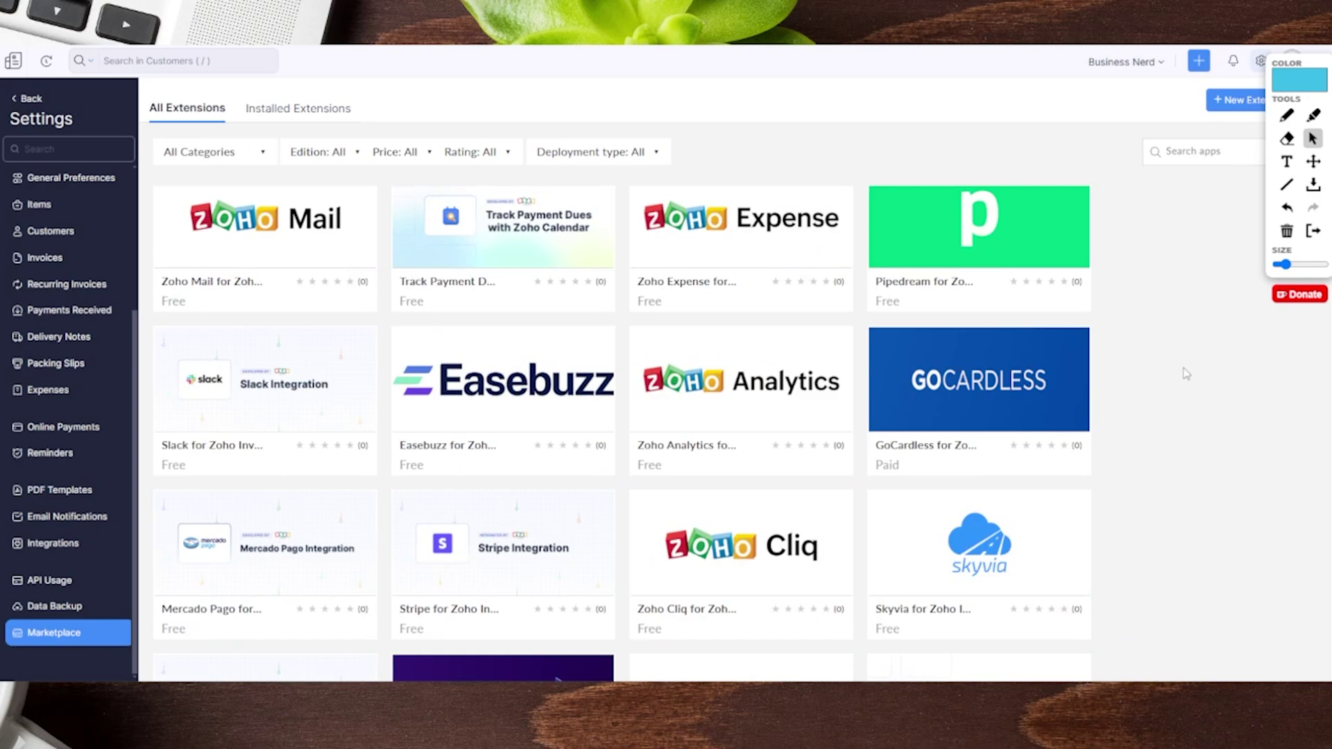
scroll(1185, 374, "up", 6)
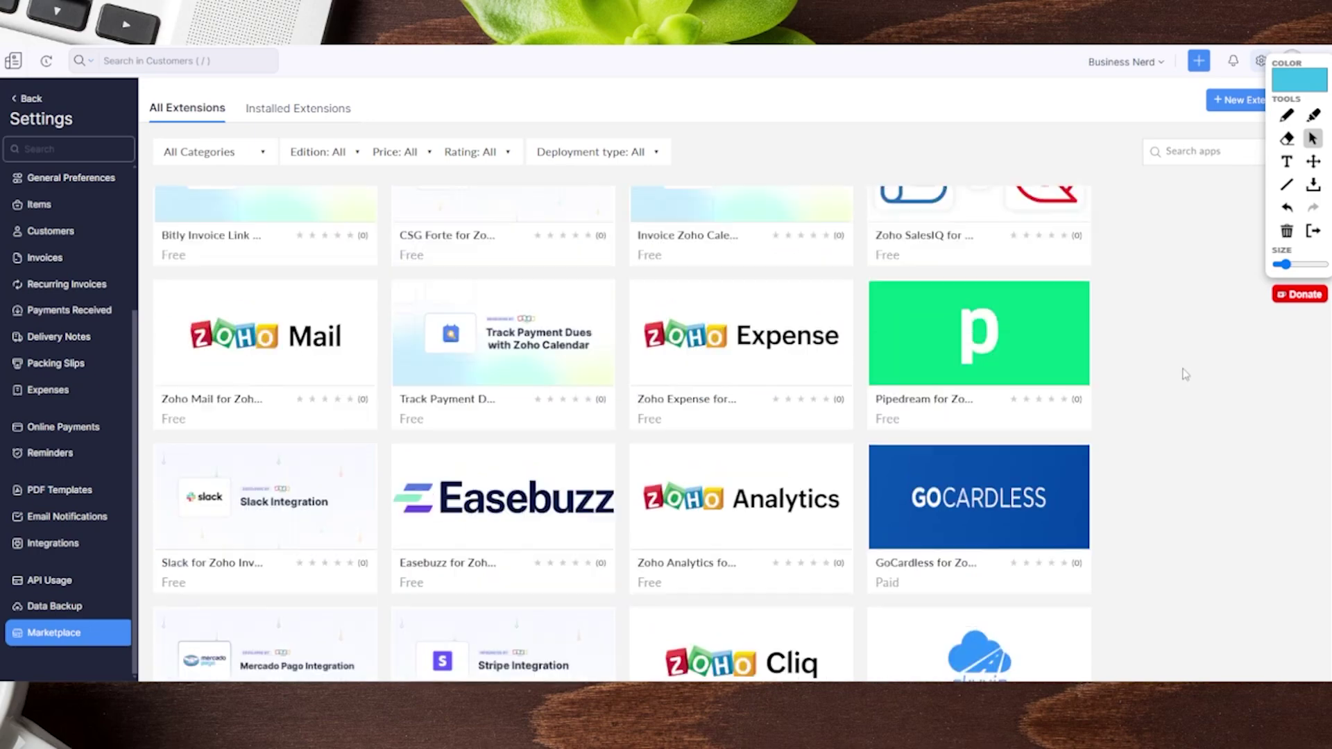